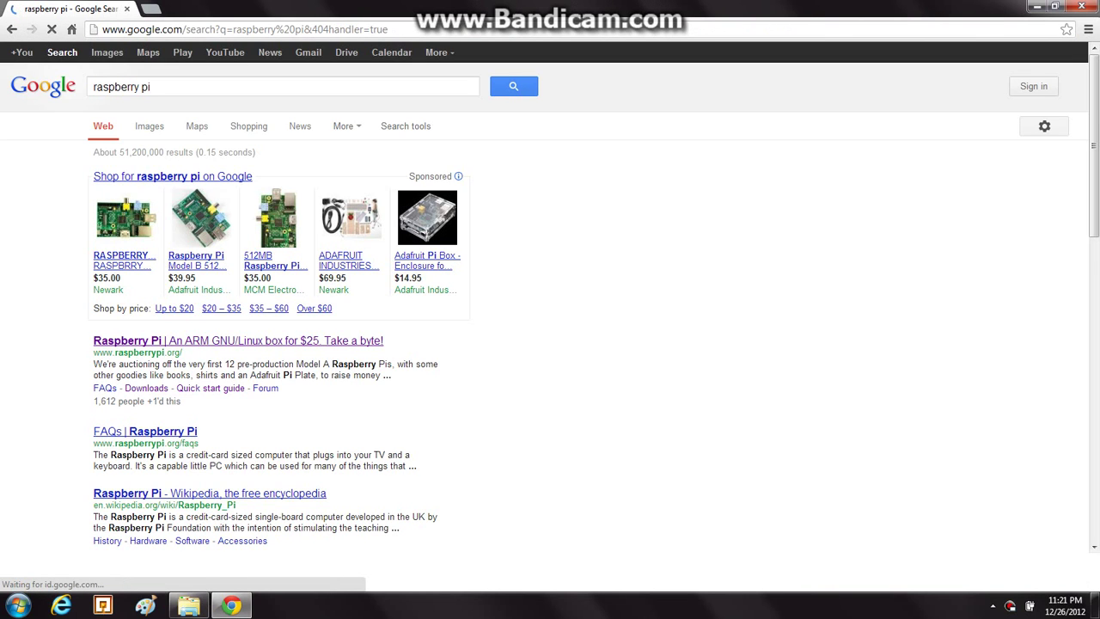
Open the multi-page PDF quick start guide from the Raspberry Pi website
left_click(238, 340)
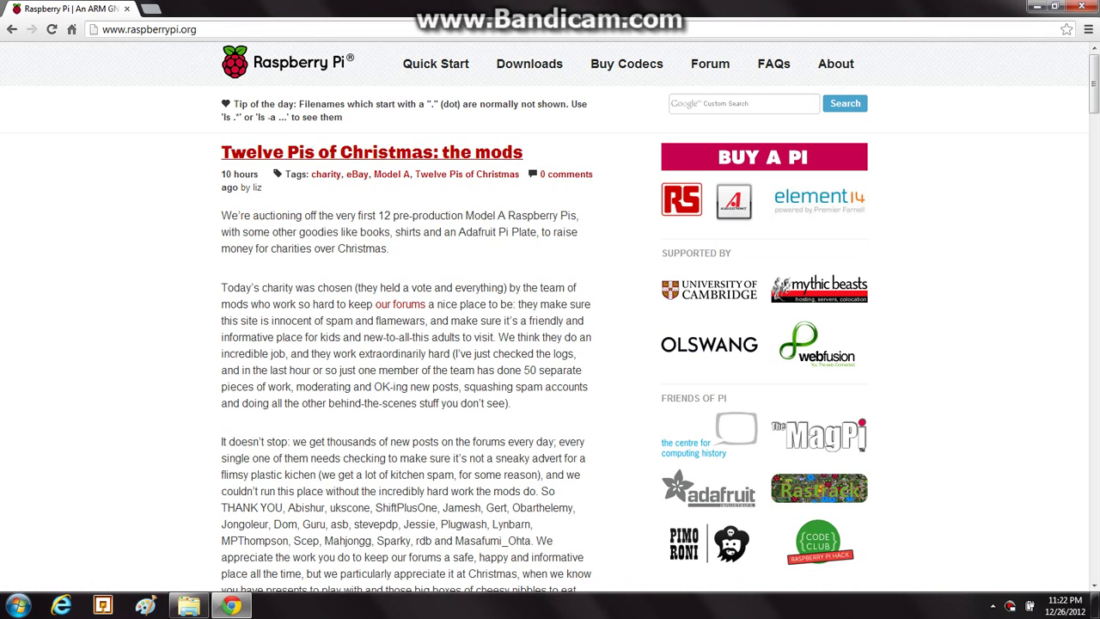
left_click(436, 64)
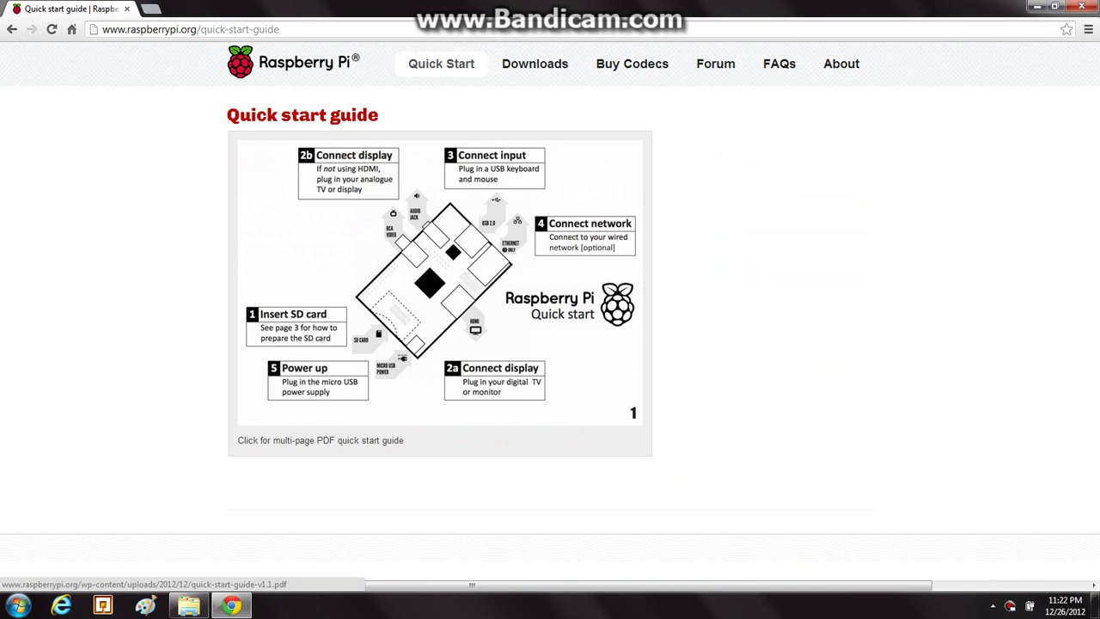
left_click(439, 282)
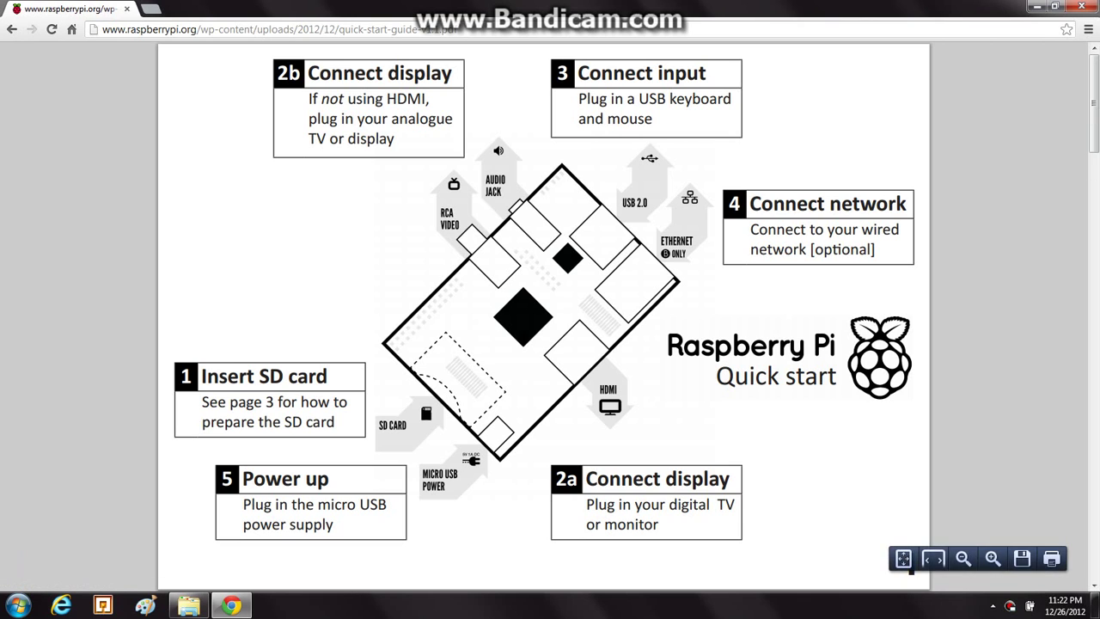
Follow the guide's Win32DiskImager link and download the version 0.6 win32diskimager-binary.zip
scroll(911, 571, "down", 7)
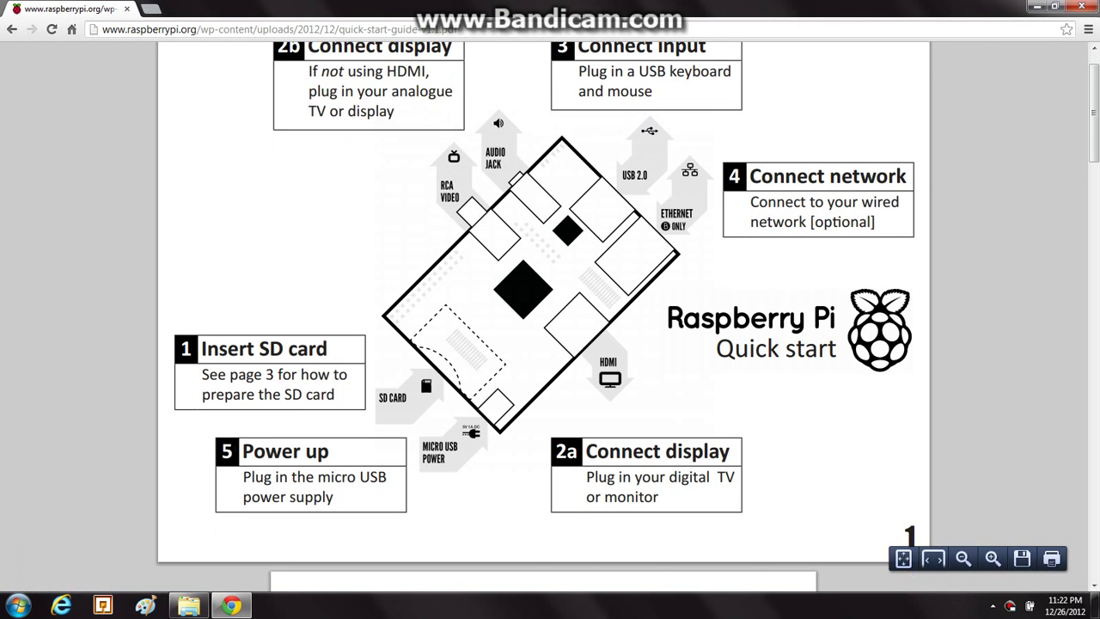
scroll(543, 318, "down", 10)
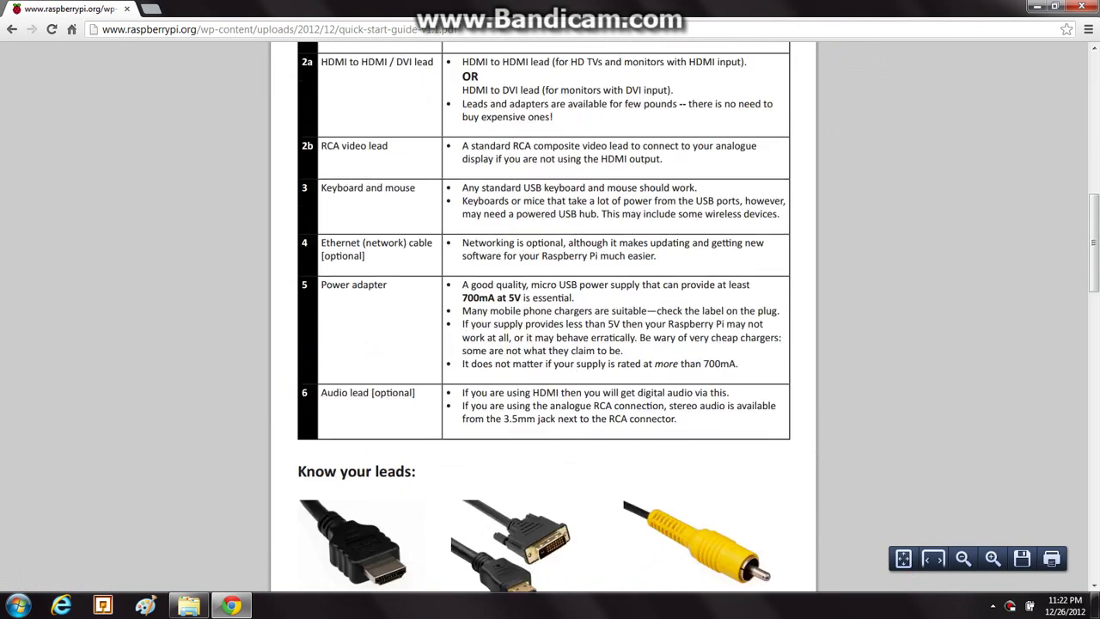
scroll(550, 318, "up", 2)
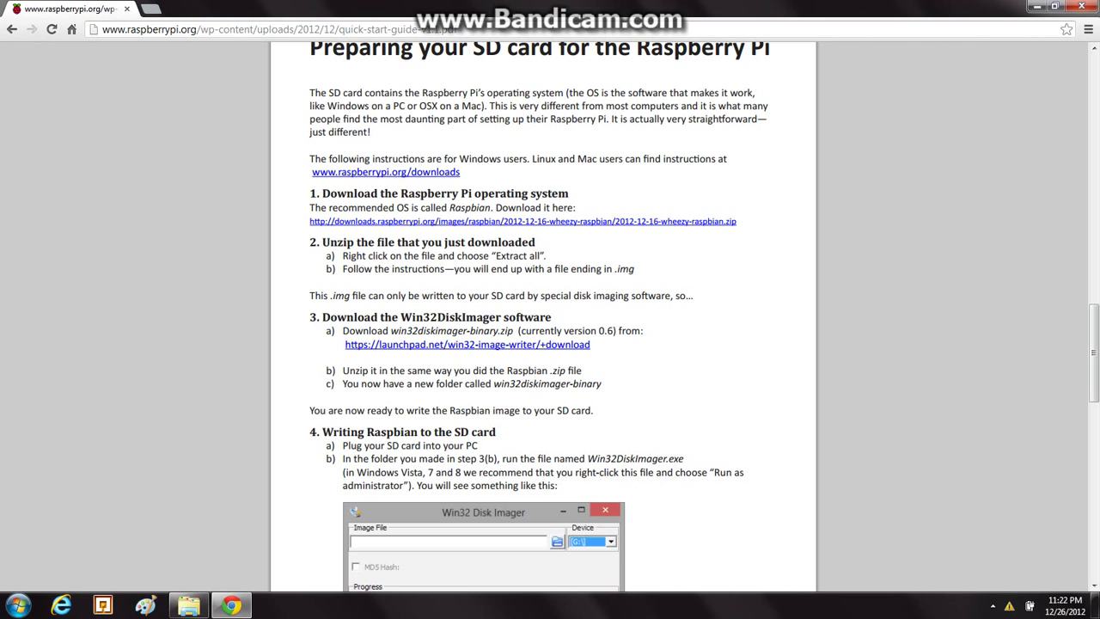
right_click(456, 345)
left_click(429, 370)
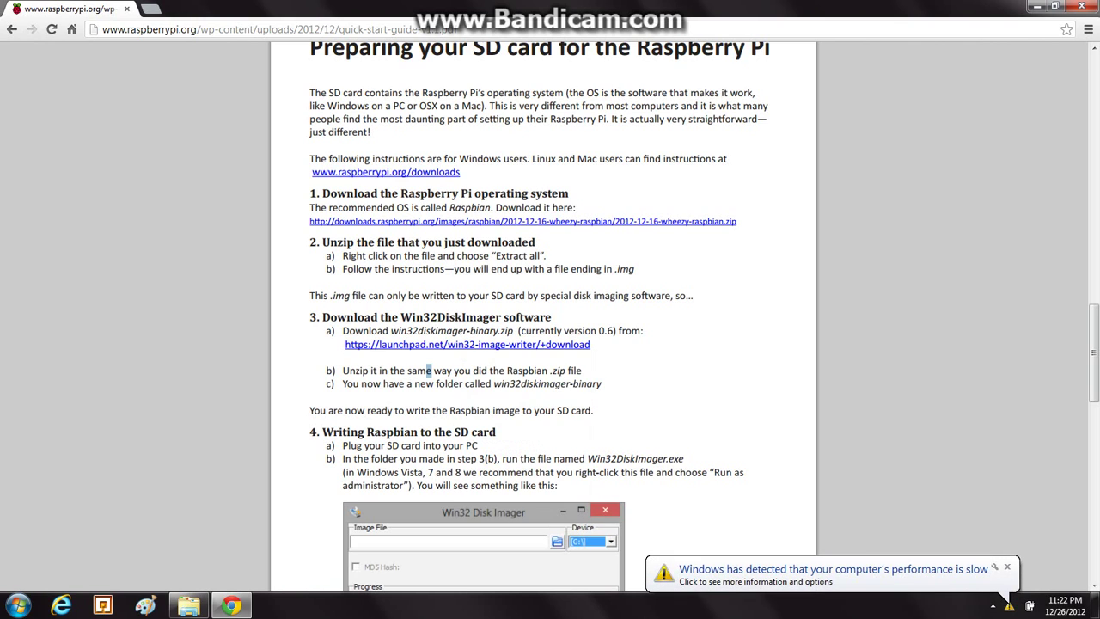
left_click(456, 344)
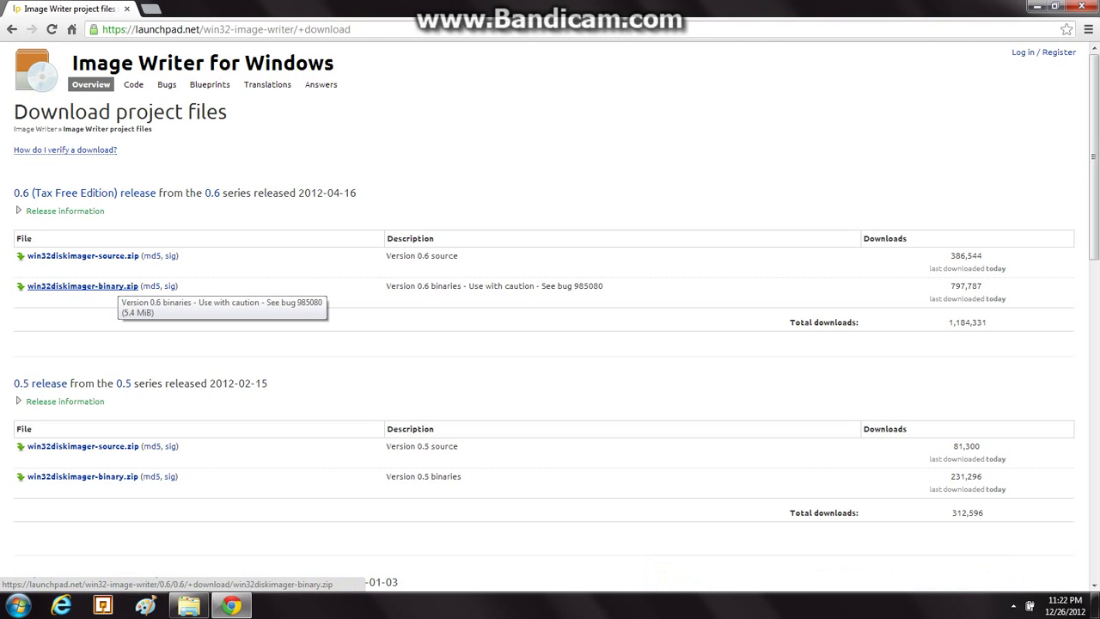
left_click(118, 287)
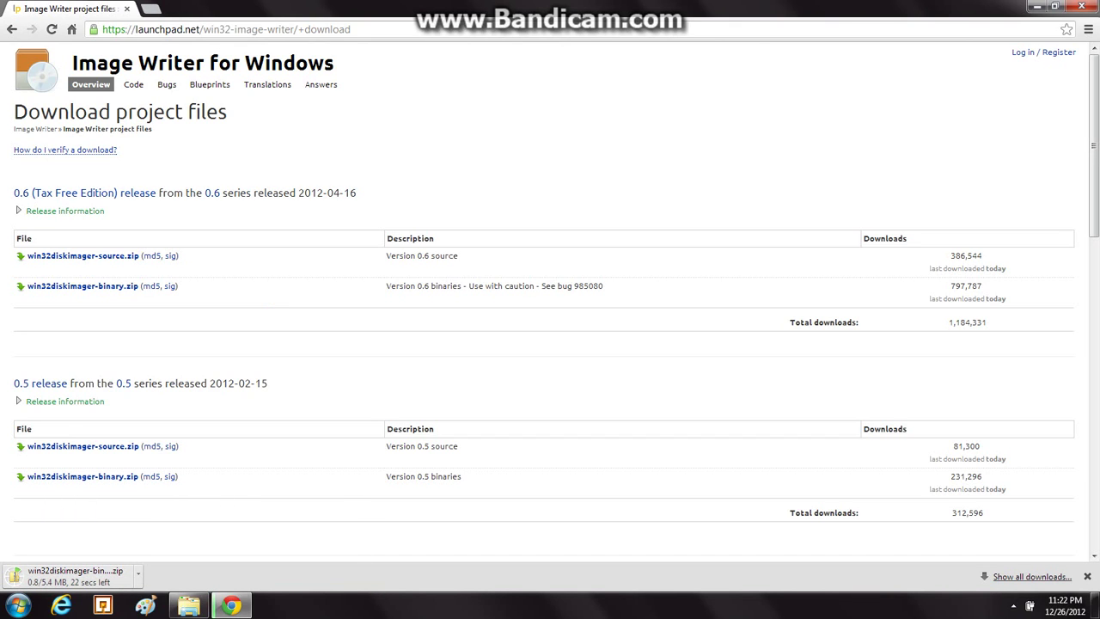
Open the Downloads page of raspberrypi.org in a new browser tab
key("ctrl+t")
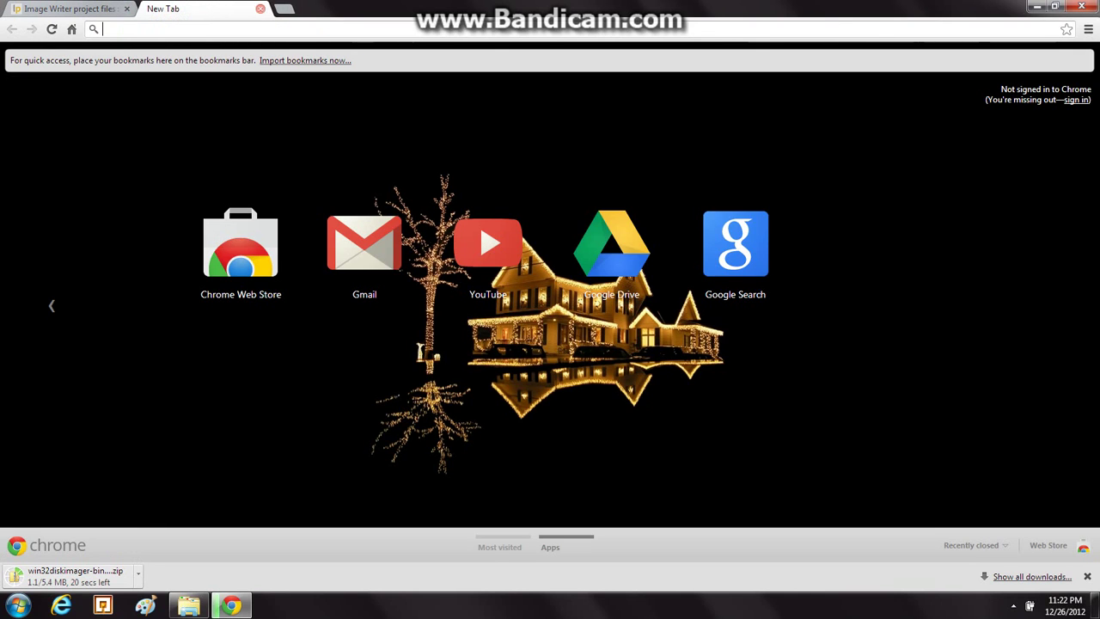
type("raspberrypi.org")
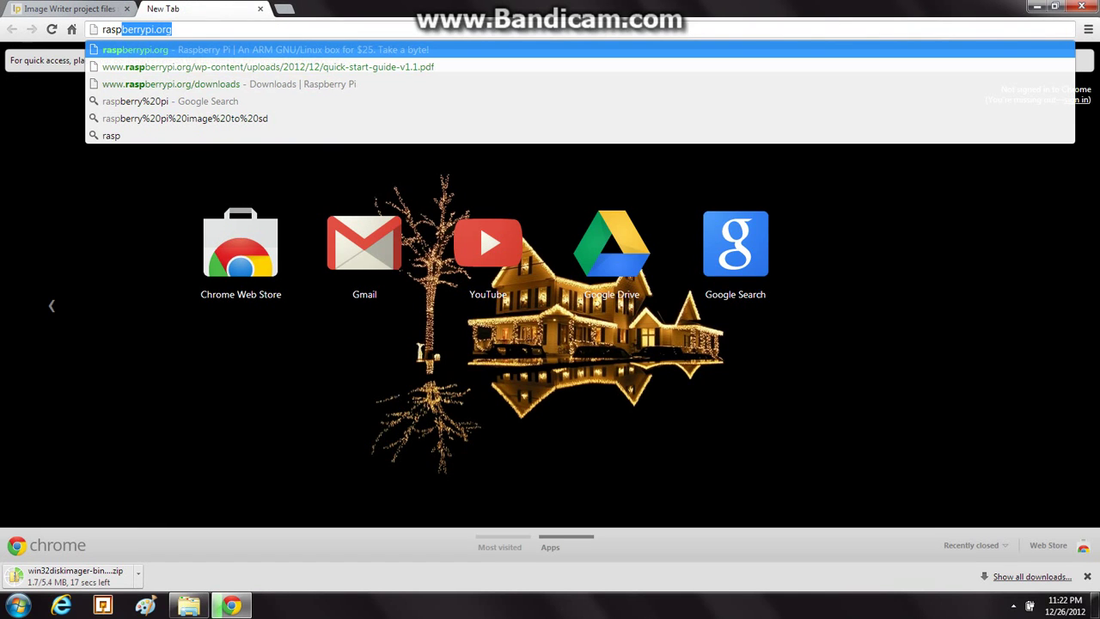
key("Return")
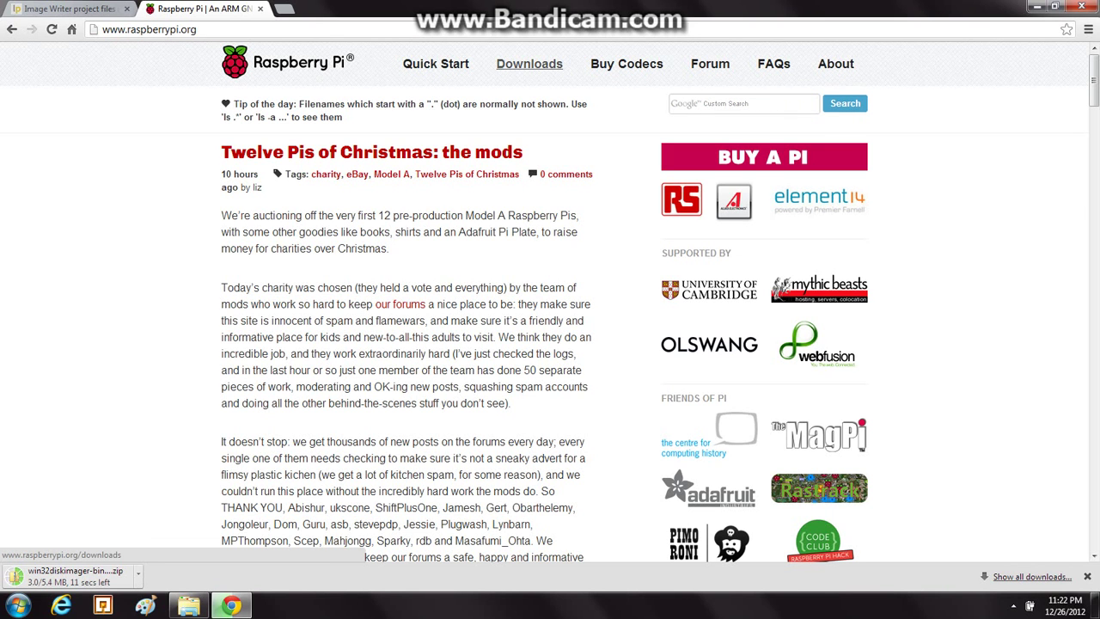
left_click(529, 63)
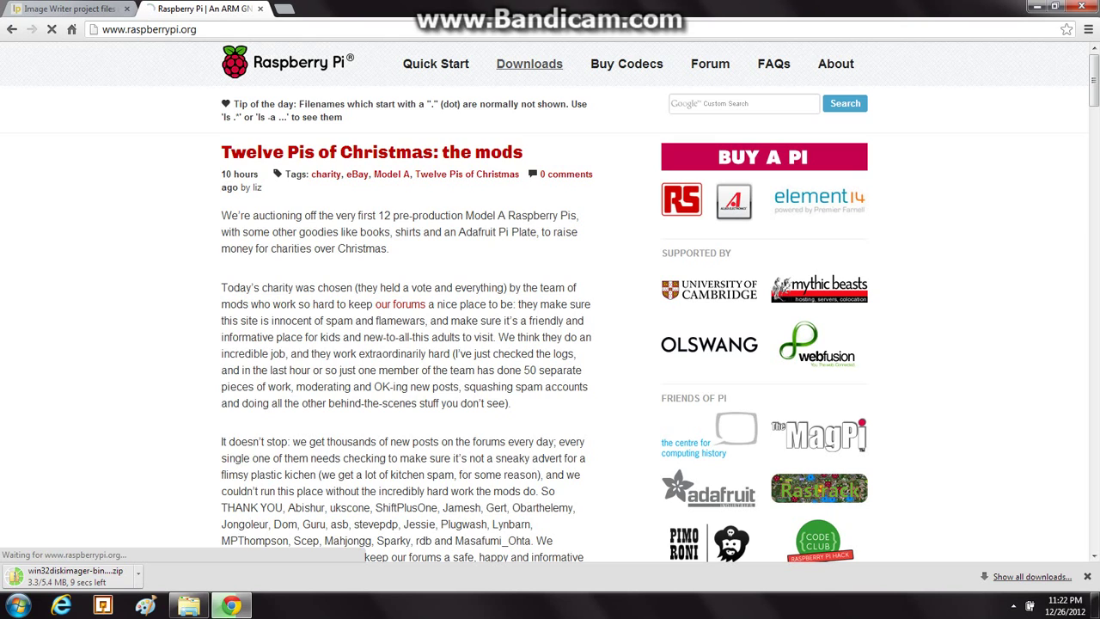
Download the Raspbian "wheezy" torrent file, 2012-12-16-wheezy-raspbian.zip.torrent
scroll(450, 216, "down", 3)
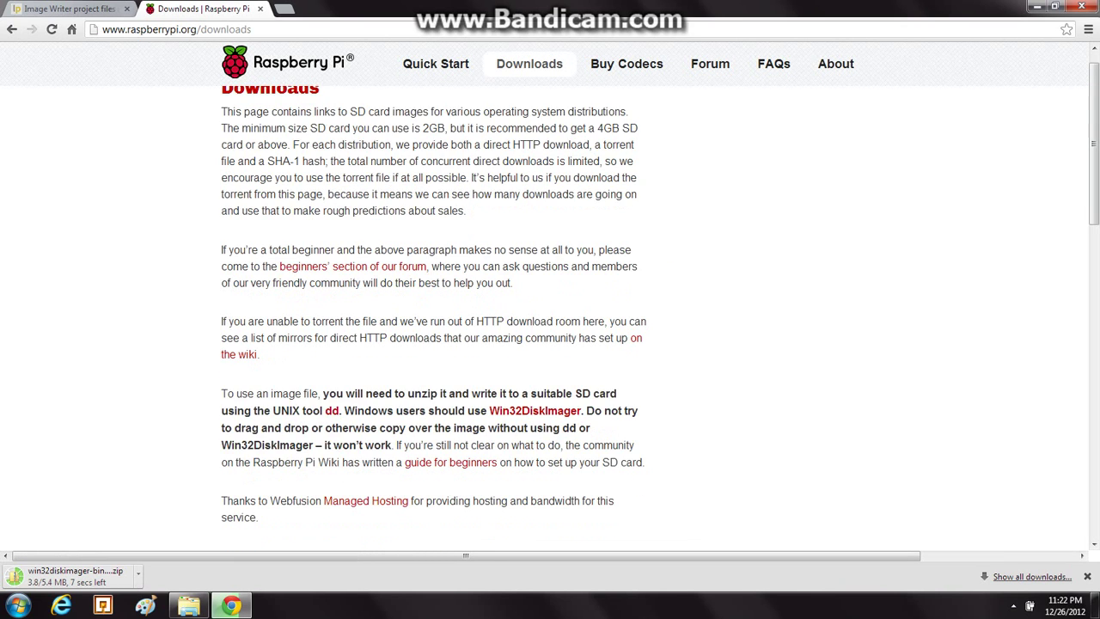
scroll(450, 215, "down", 1)
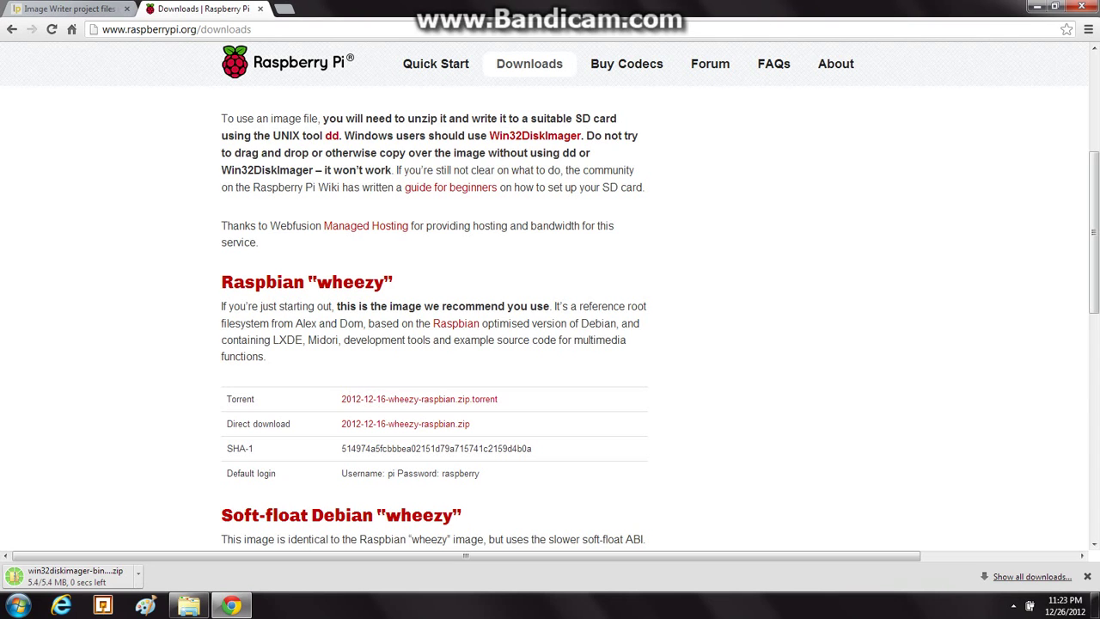
scroll(550, 318, "down", 1)
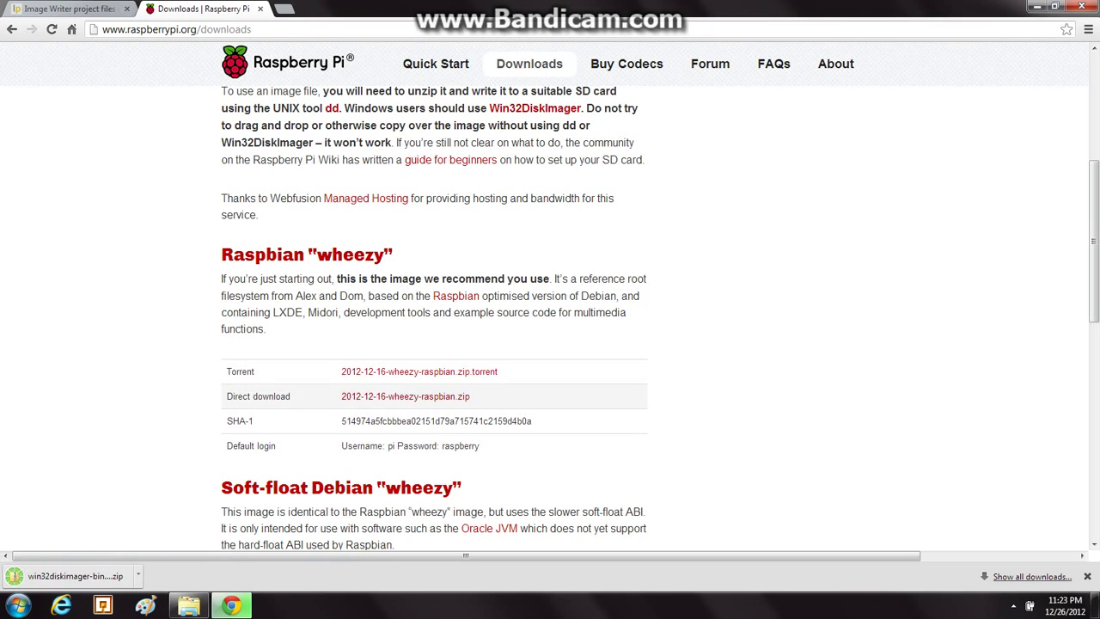
left_click(418, 371)
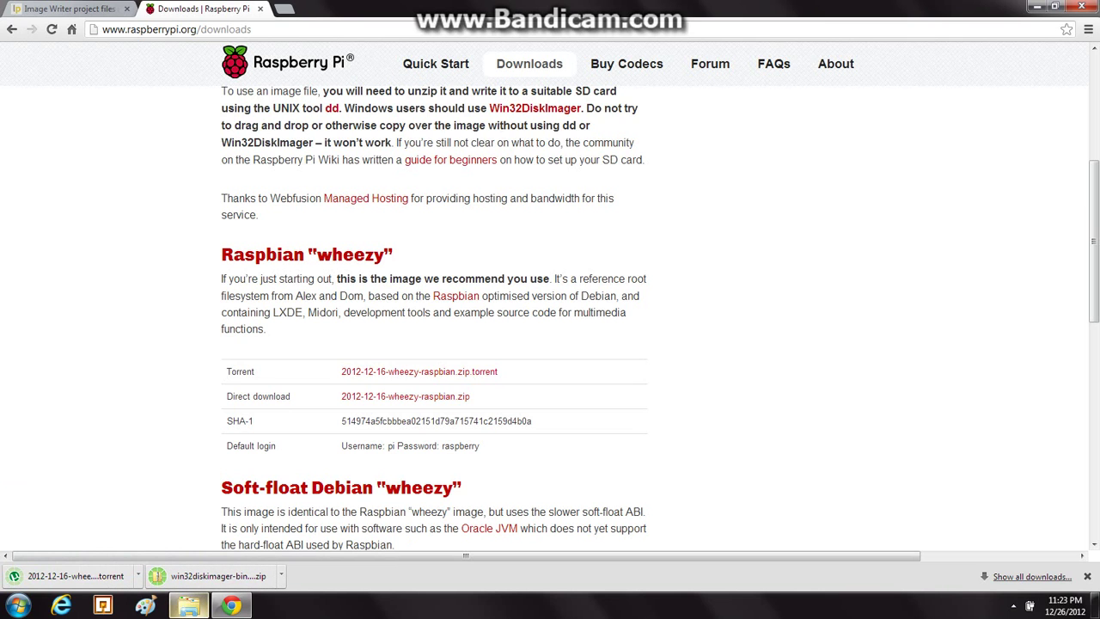
Copy the downloaded win32diskimager zip and Raspbian torrent file into the Raspberry Pi Youtube folder on Removable Disk (E:)
left_click(189, 605)
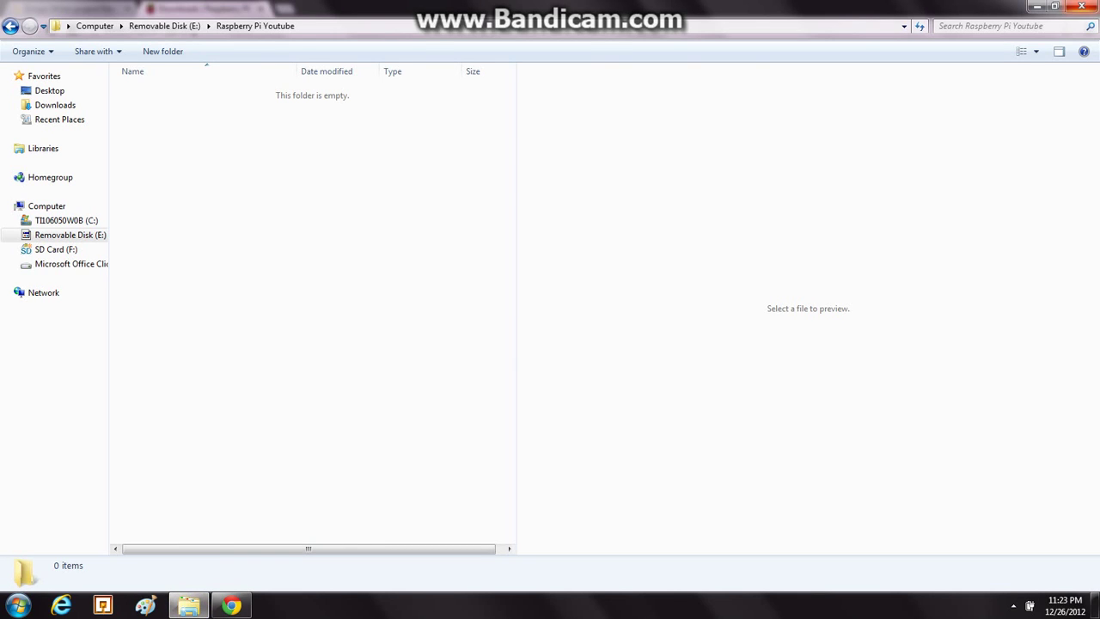
left_click(1054, 6)
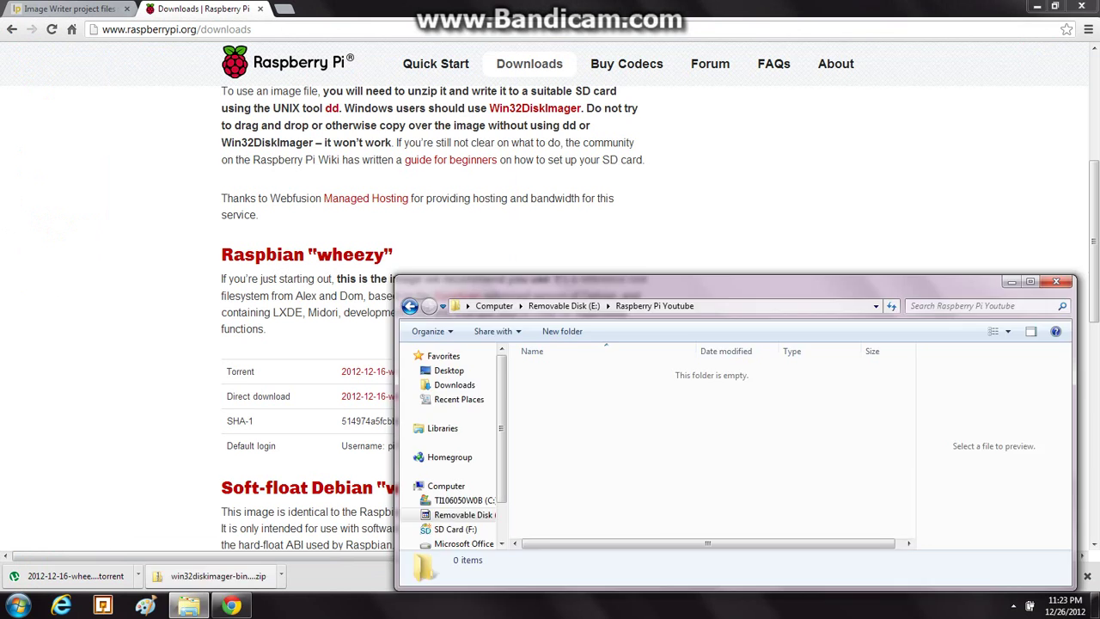
left_click(189, 605)
left_click(189, 606)
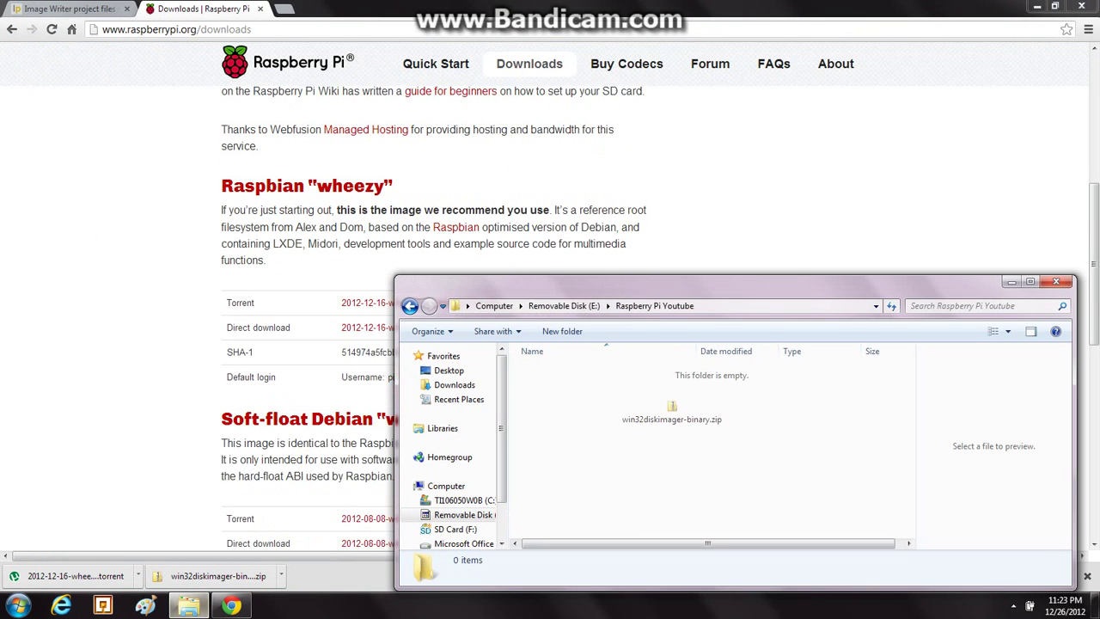
scroll(429, 258, "down", 1)
left_click_drag(73, 576, 593, 434)
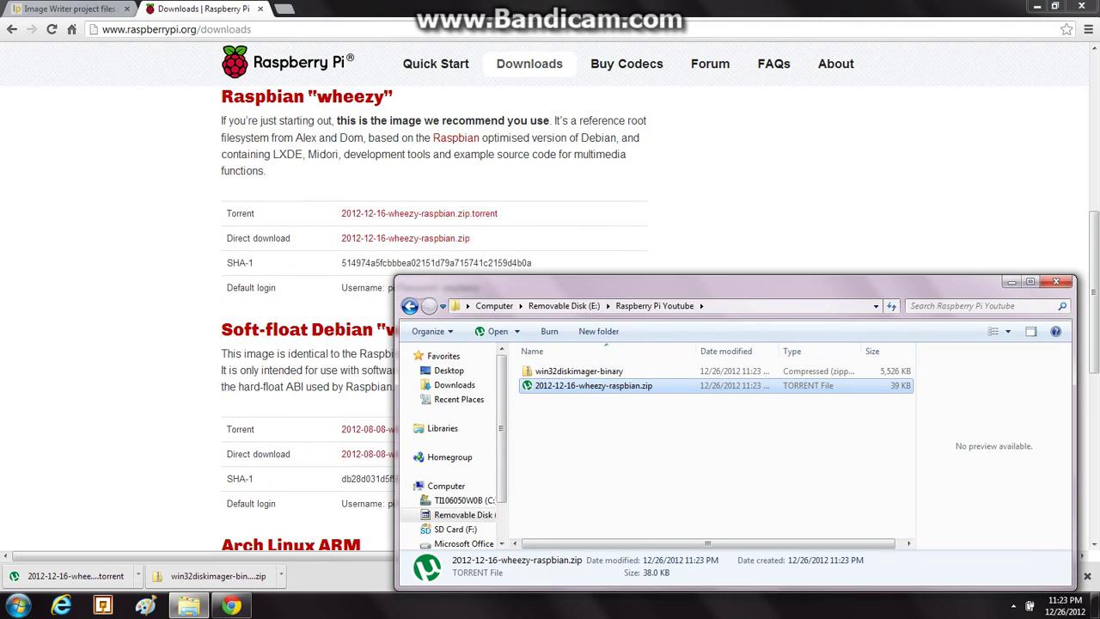
Close the Raspberry Pi Downloads tab and search the web for "how to image sd card for raspberry pi"
left_click(260, 8)
left_click(226, 29)
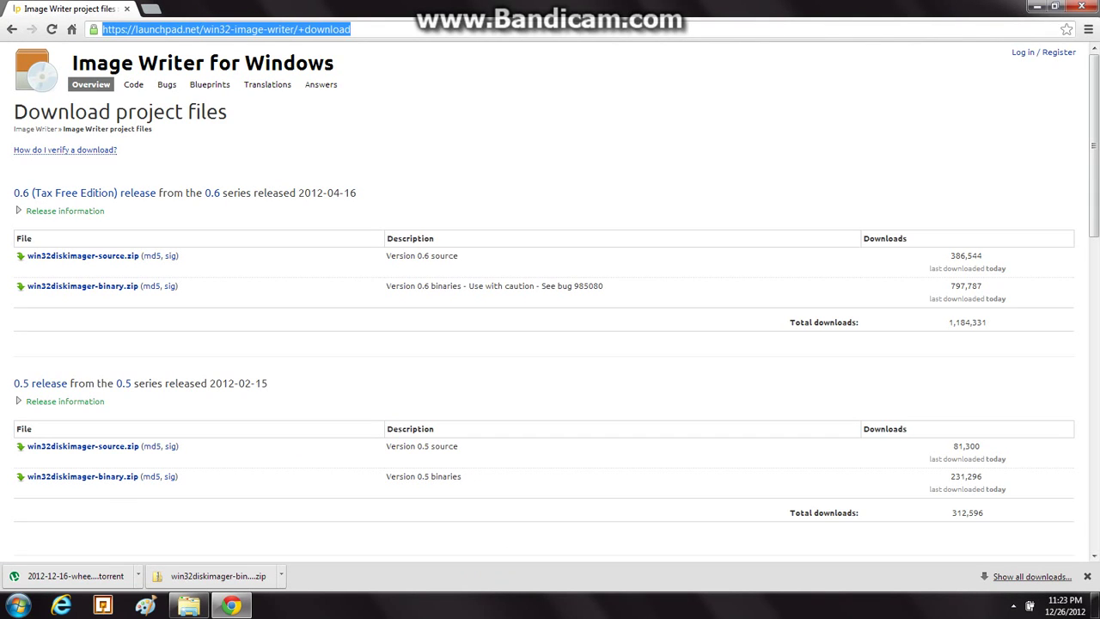
type("how to ")
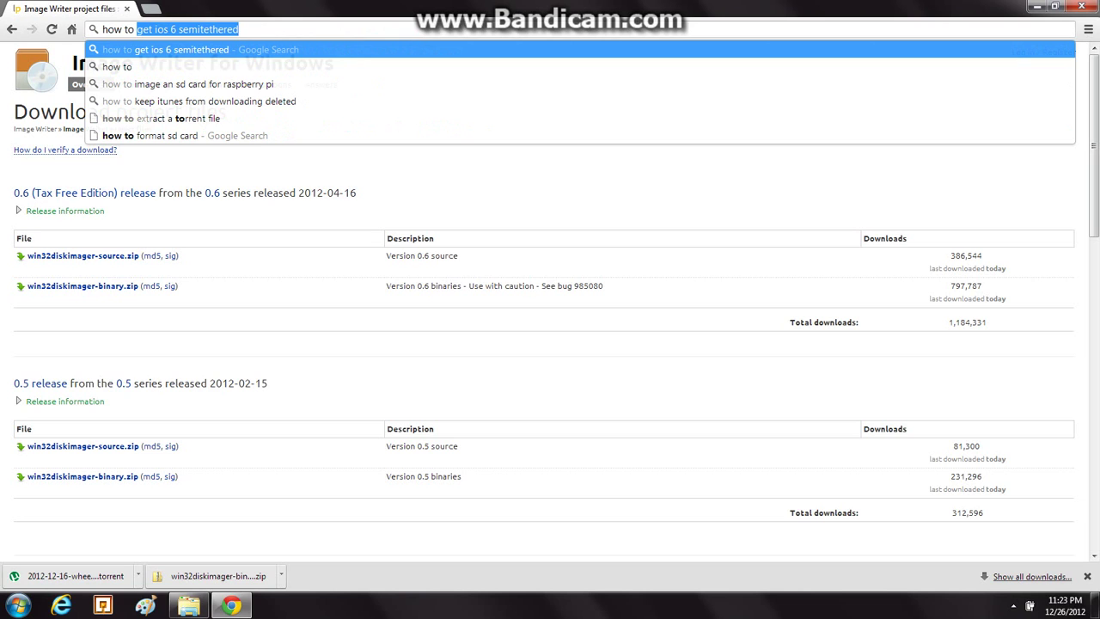
type("image s")
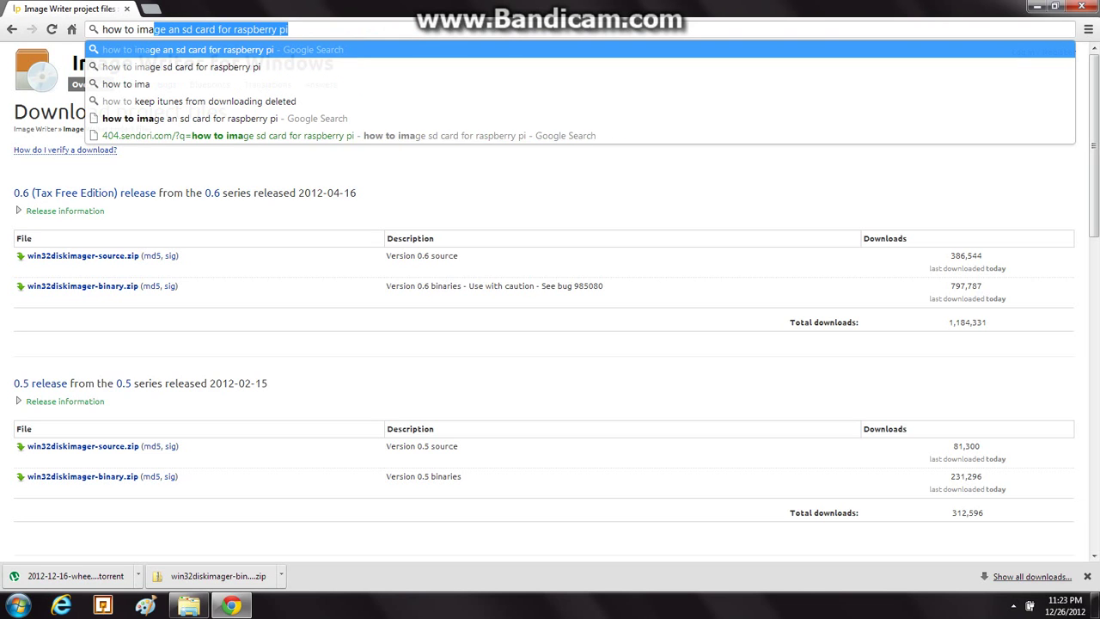
type("d car")
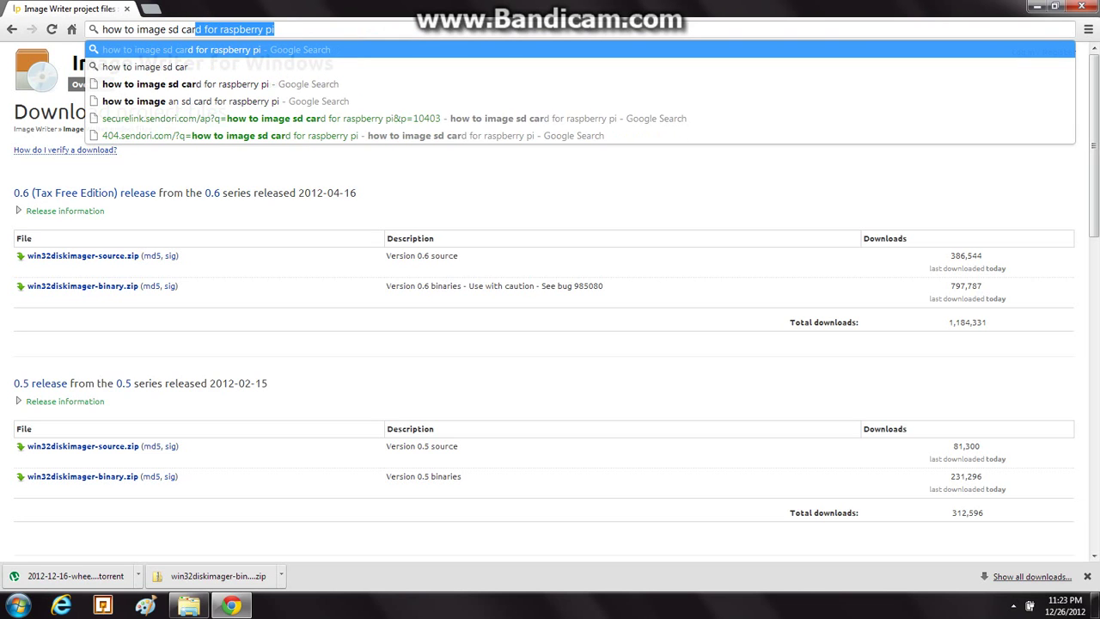
key("Return")
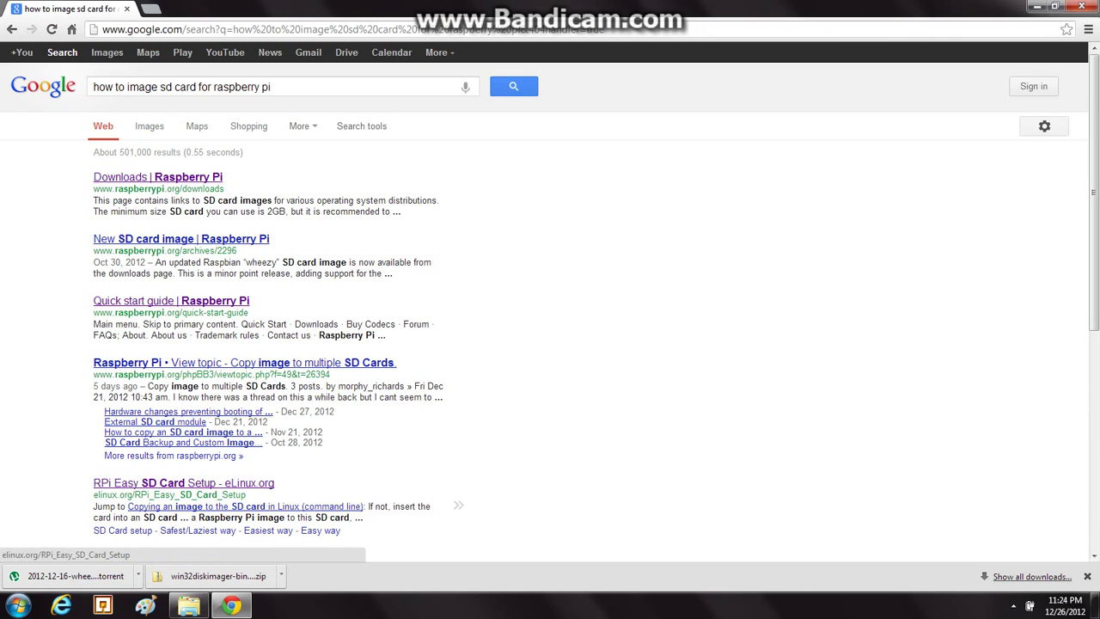
Open the eLinux RPi Easy SD Card Setup page and read the instructions for copying the image on Windows
left_click(183, 483)
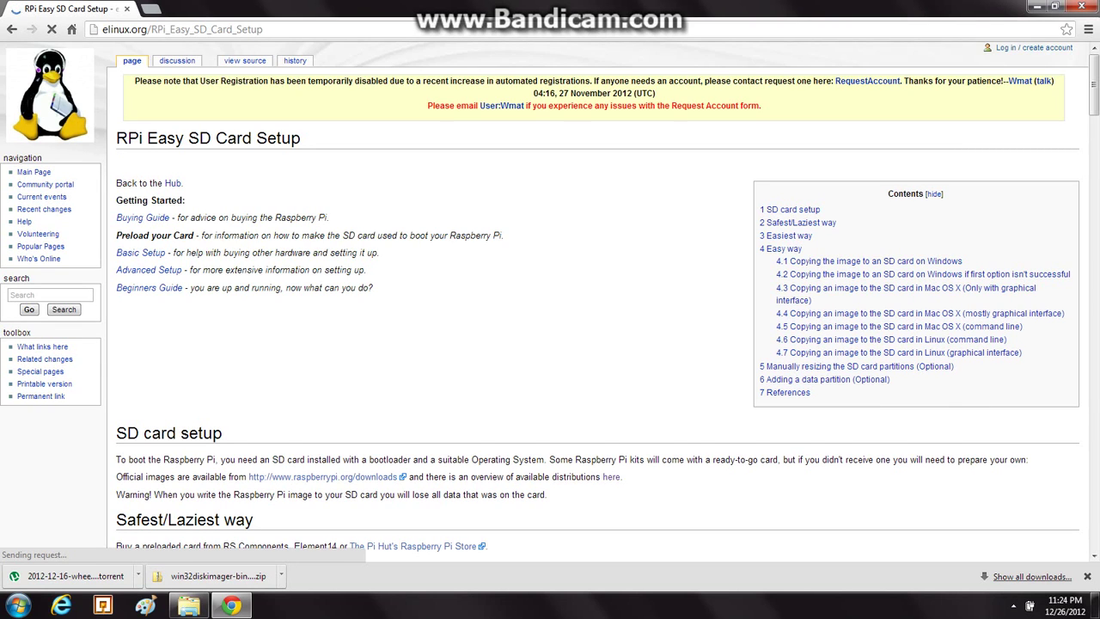
scroll(550, 301, "down", 1)
scroll(550, 302, "down", 5)
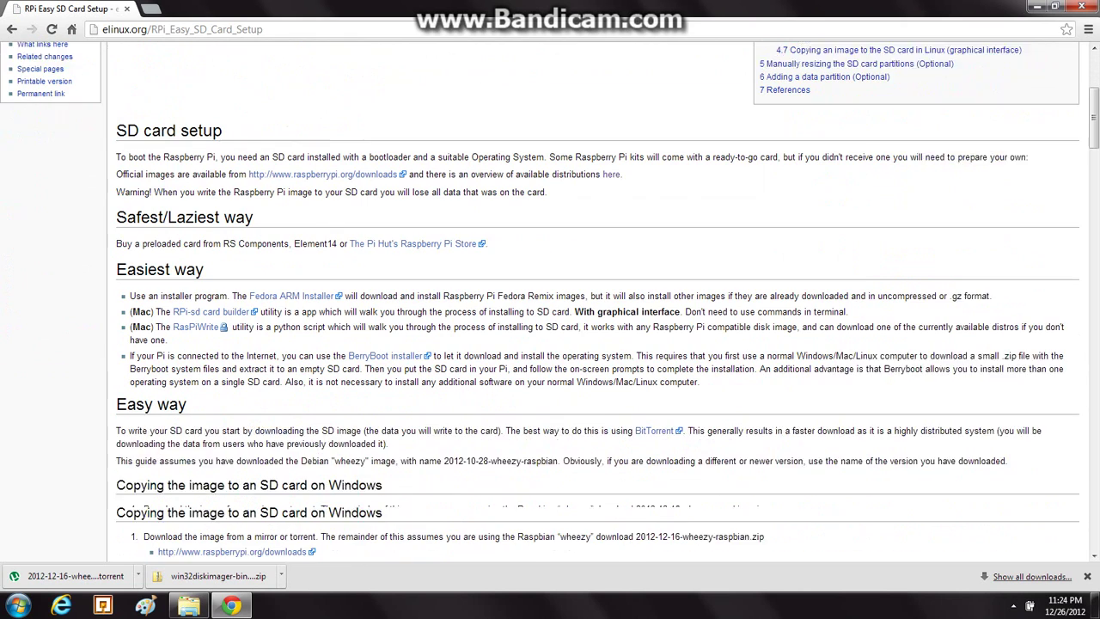
scroll(550, 302, "down", 2)
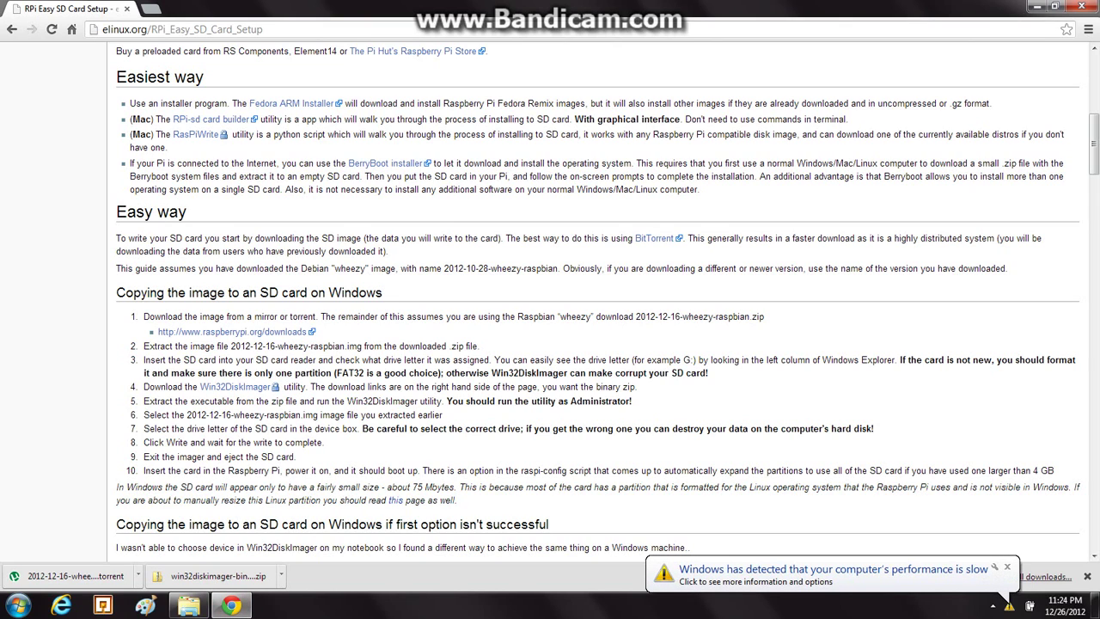
left_click(1007, 566)
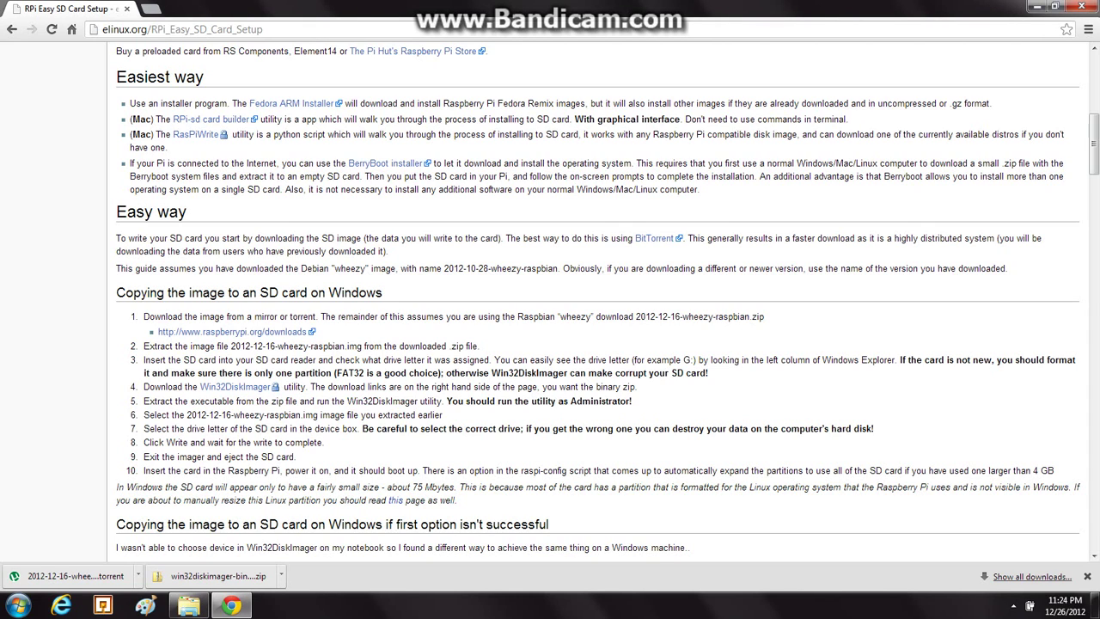
Open the µTorrent website's download page in a new tab and deselect the option to install µTorrent Control
key("ctrl+t")
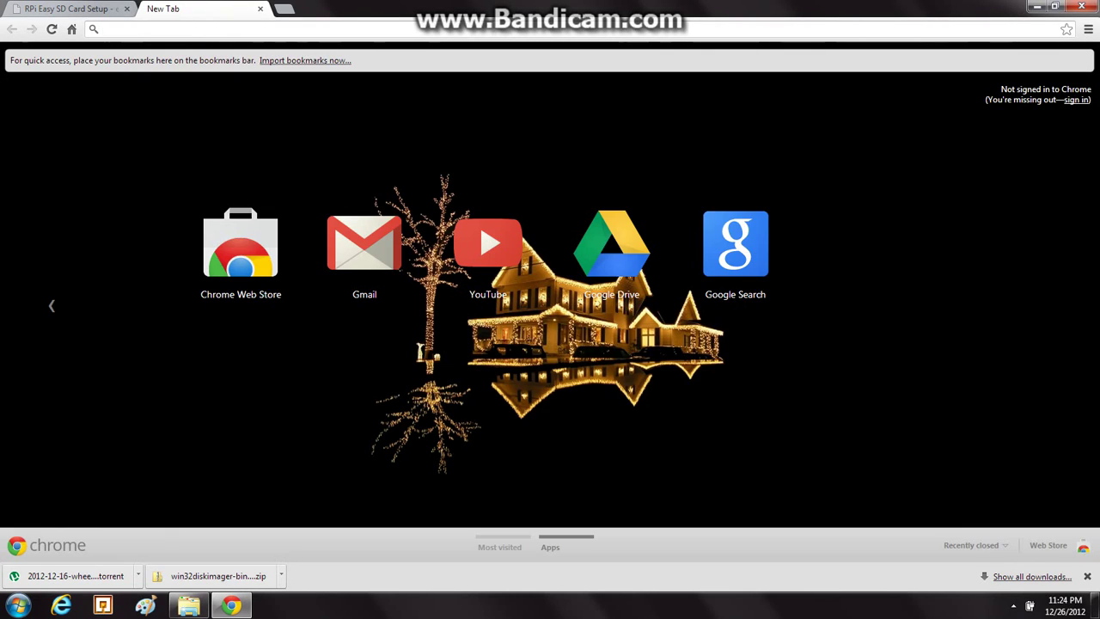
type("utorrent")
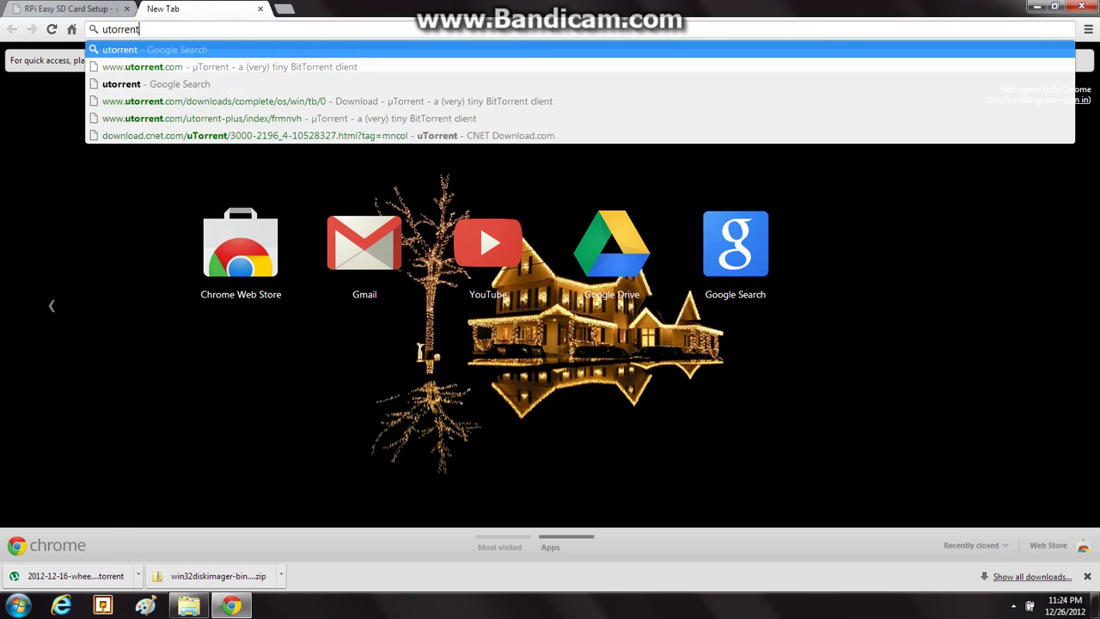
key("Return")
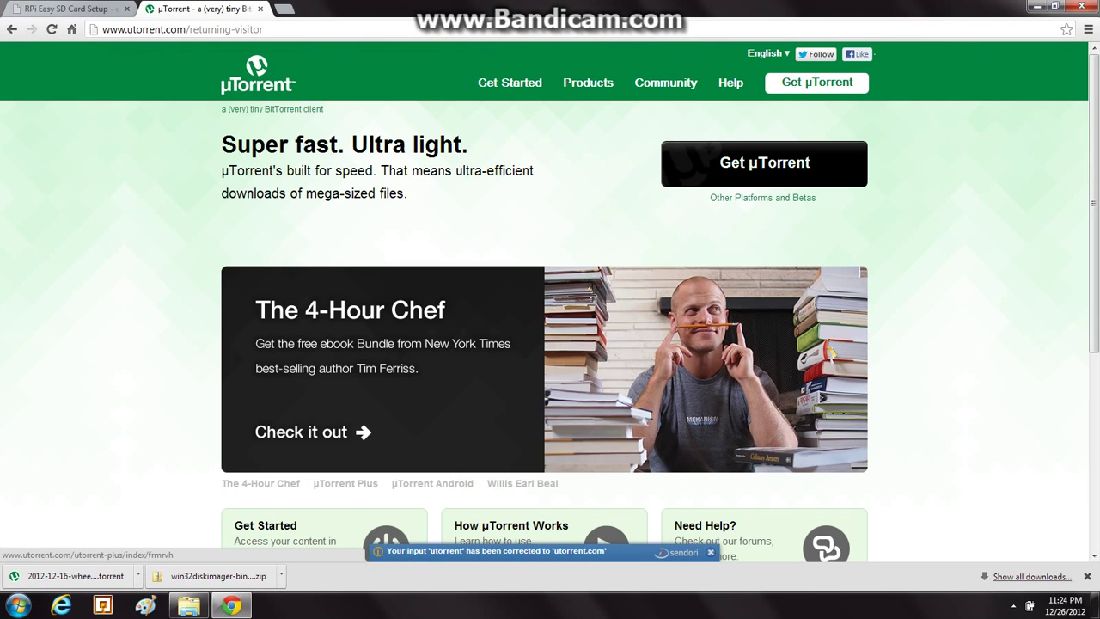
left_click(764, 163)
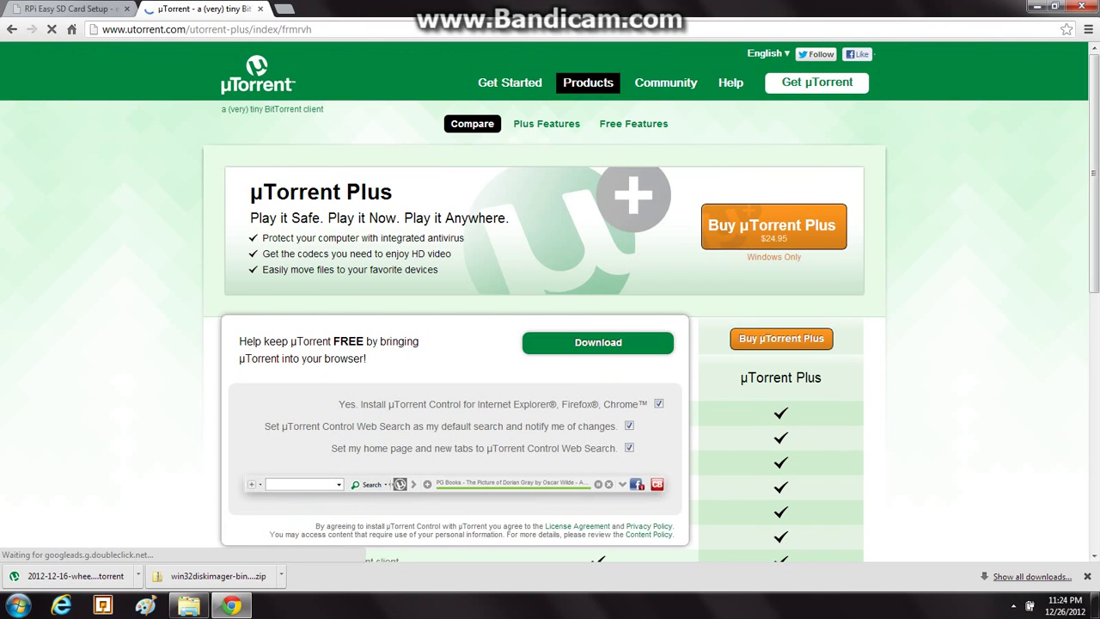
left_click(658, 403)
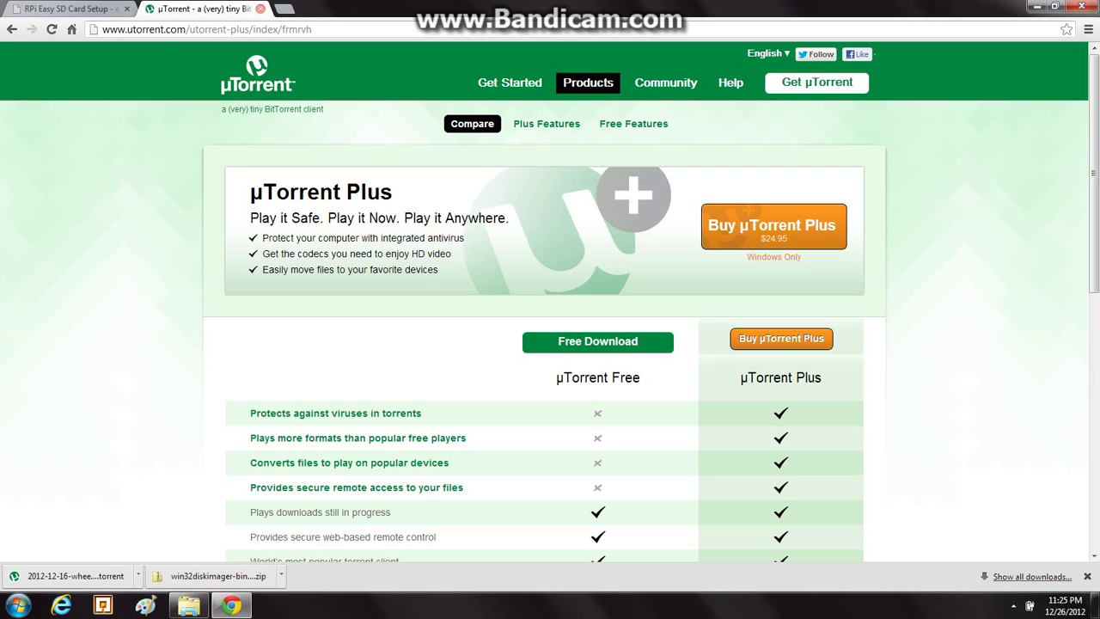
Close the web browser and reposition the Raspberry Pi Youtube folder window in the middle of the desktop
left_click(1081, 6)
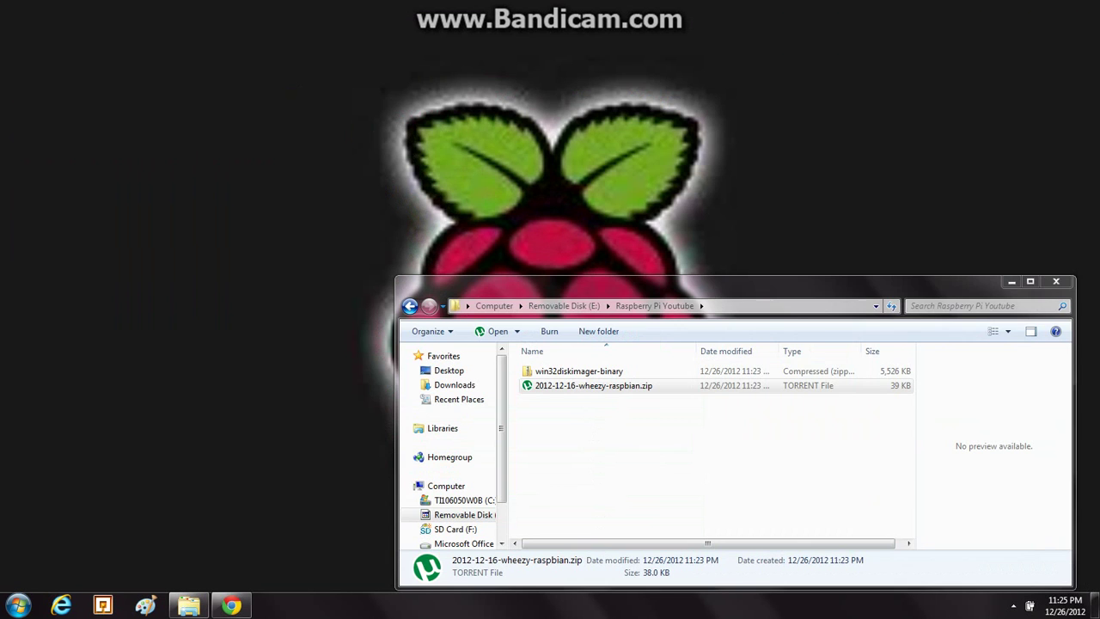
left_click_drag(734, 284, 677, 322)
left_click_drag(601, 184, 531, 156)
left_click(543, 309)
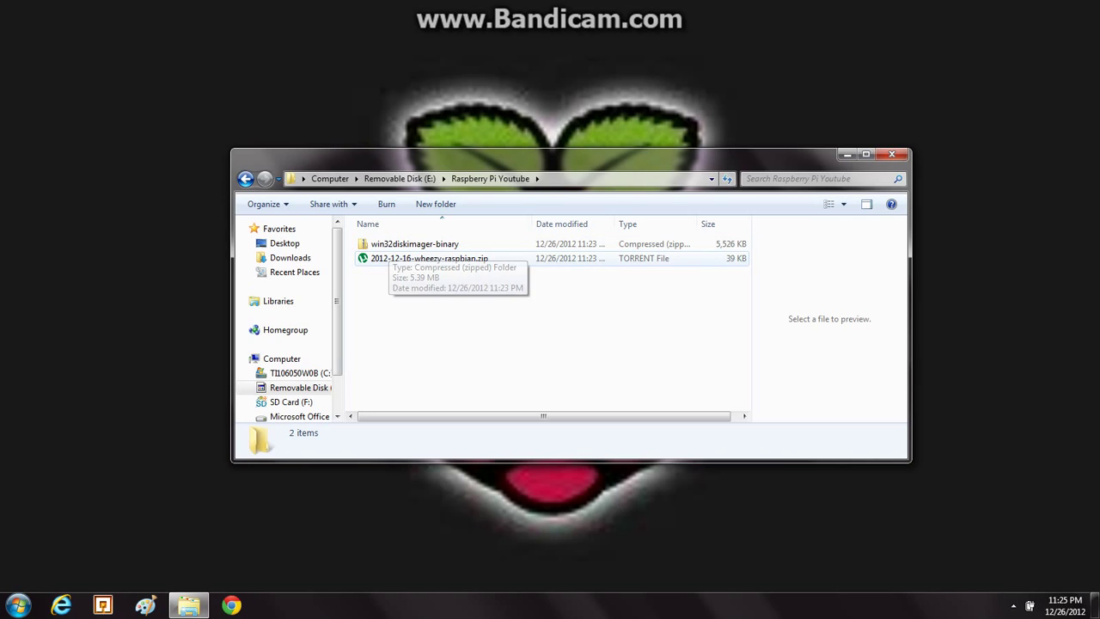
Extract the win32diskimager-binary zip to E:\Raspberry Pi Youtube\win32diskimager-binary
left_click(414, 243)
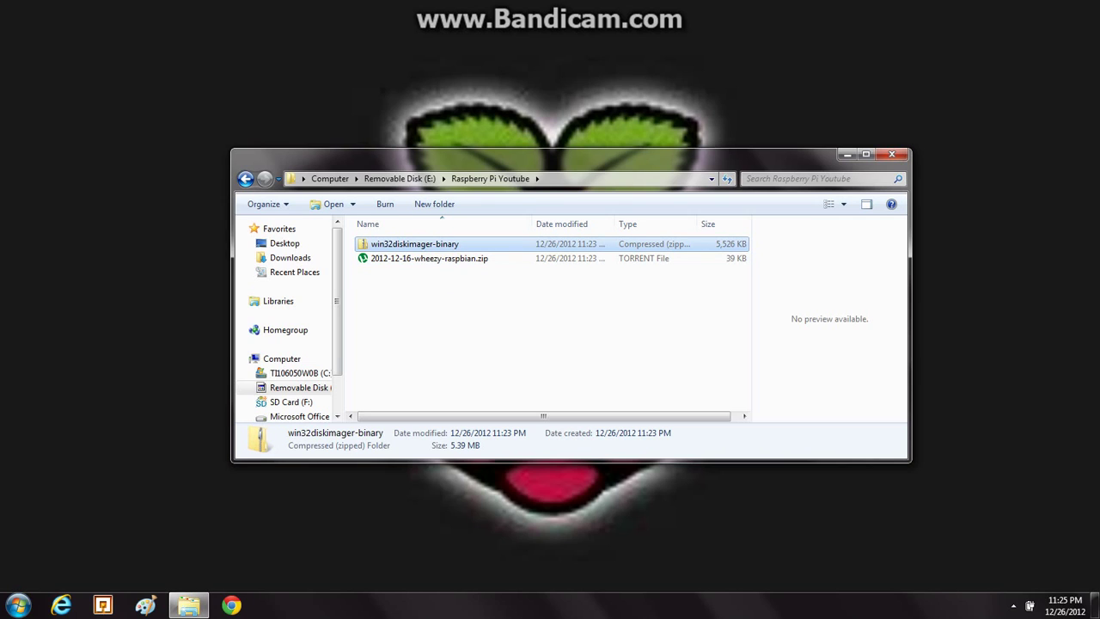
right_click(390, 245)
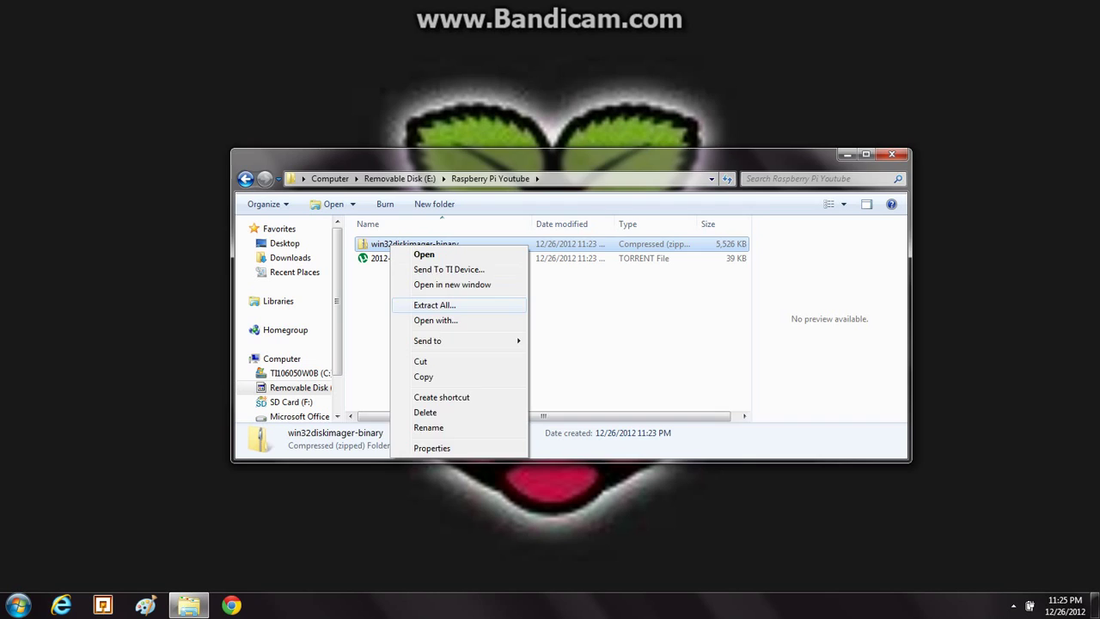
left_click(434, 305)
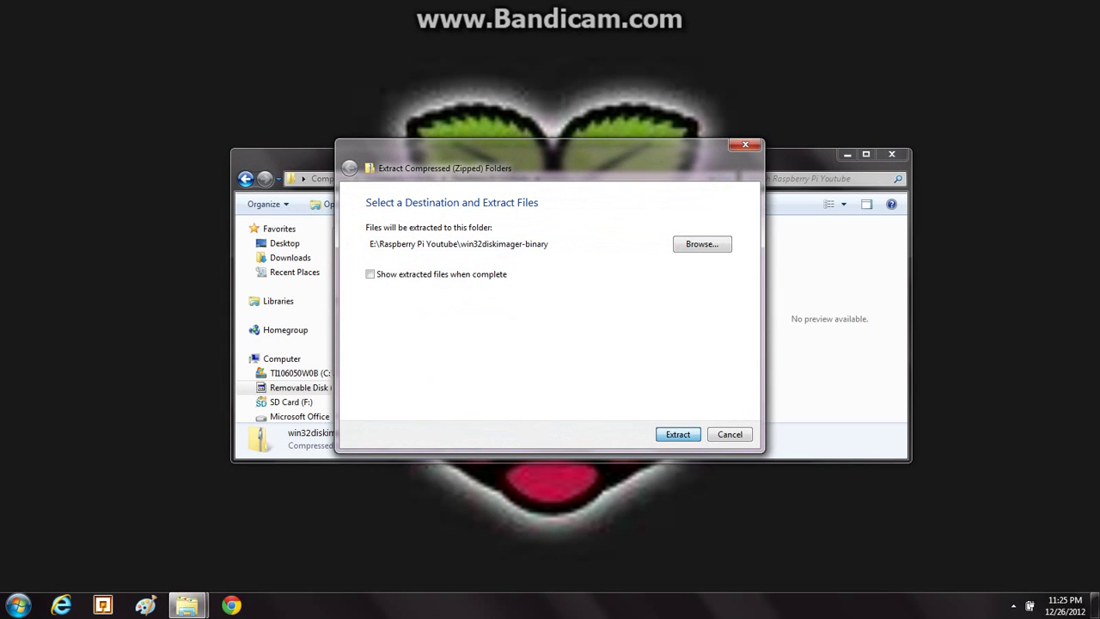
key("Return")
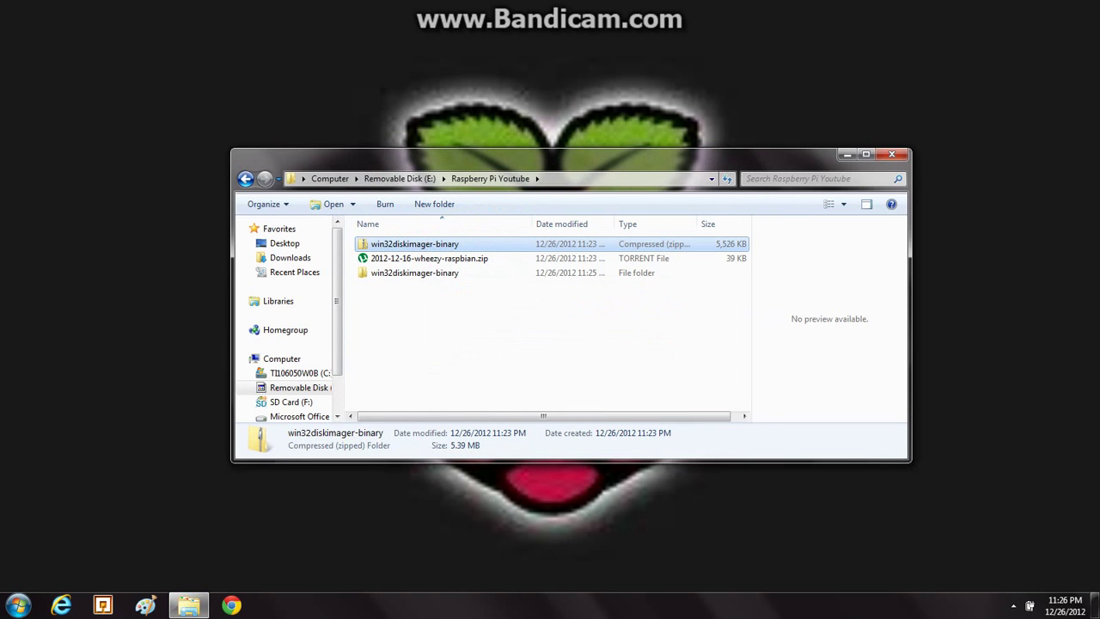
Launch Win32DiskImager from the extracted win32diskimager-binary folder and dismiss the file error dialog
double_click(414, 273)
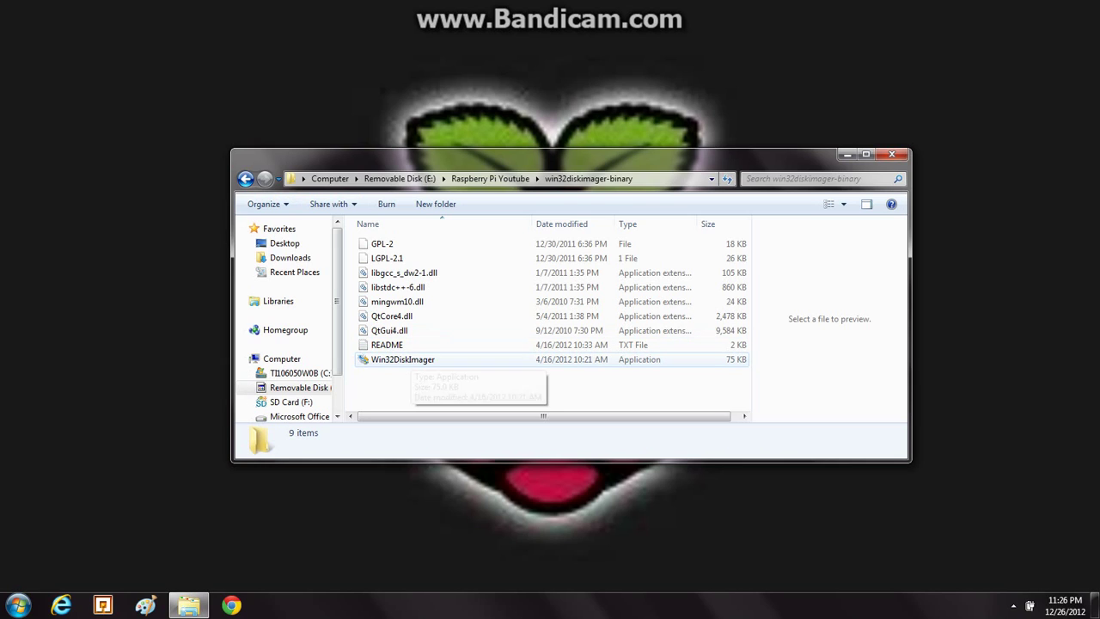
left_click(412, 359)
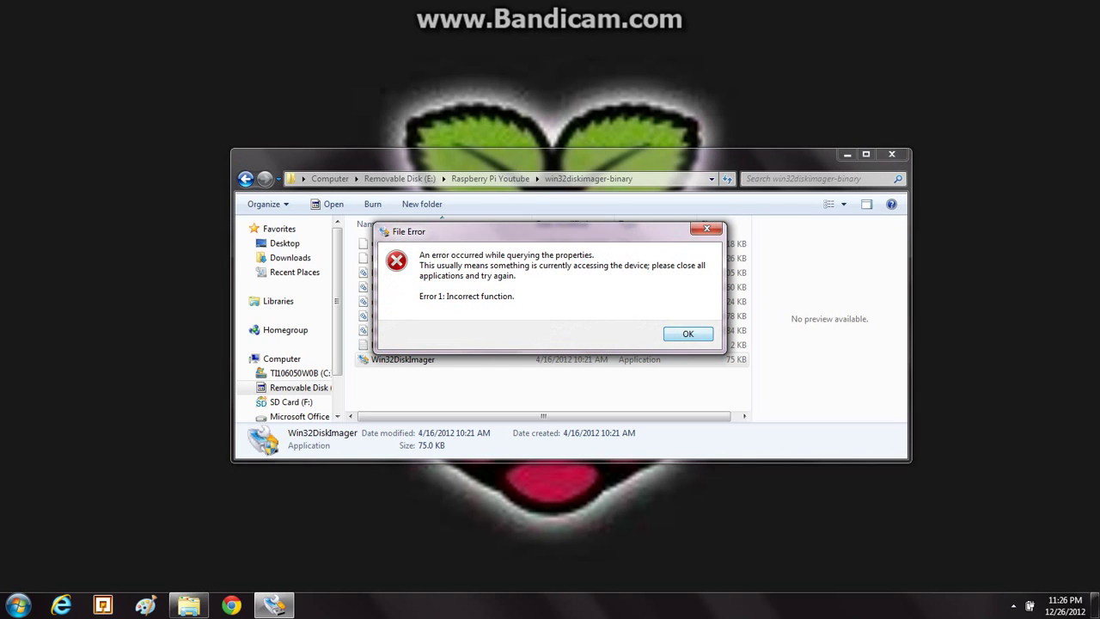
key("Return")
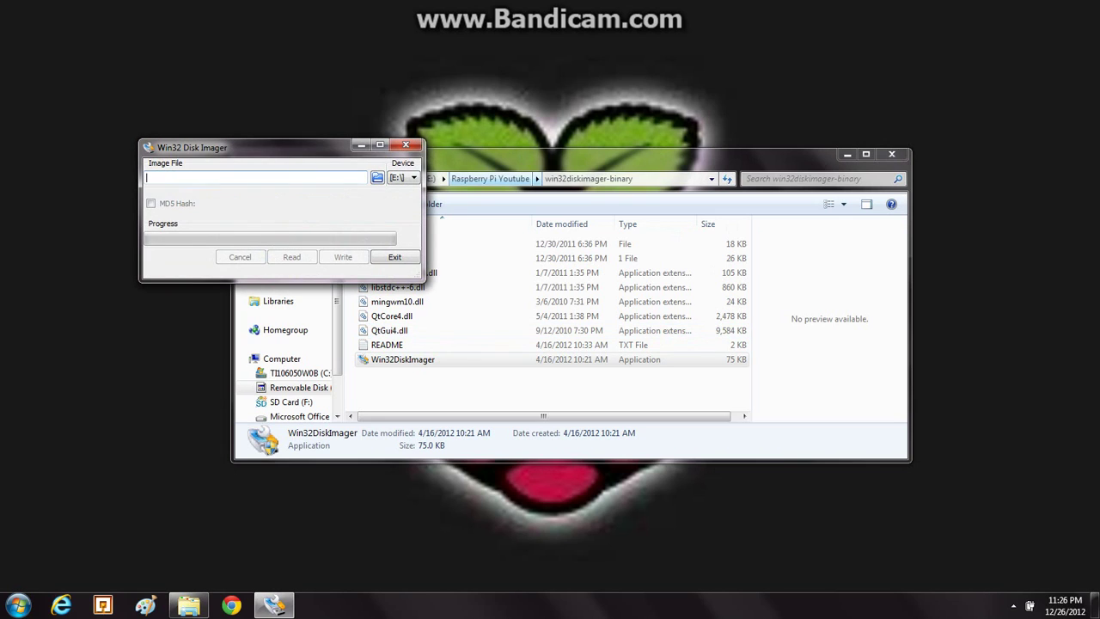
Locate the 2012-12-16-wheezy-raspbian disc image in its extracted folder inside the Raspberry Pi folder on Removable Disk (E:)
left_click(627, 159)
key("BackSpace")
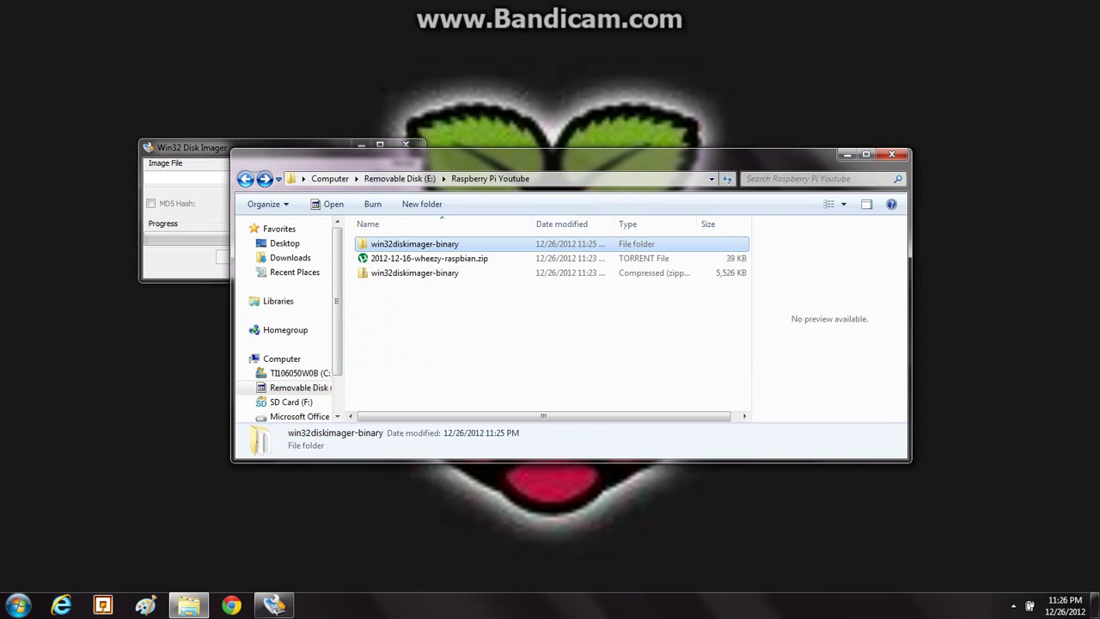
key("BackSpace")
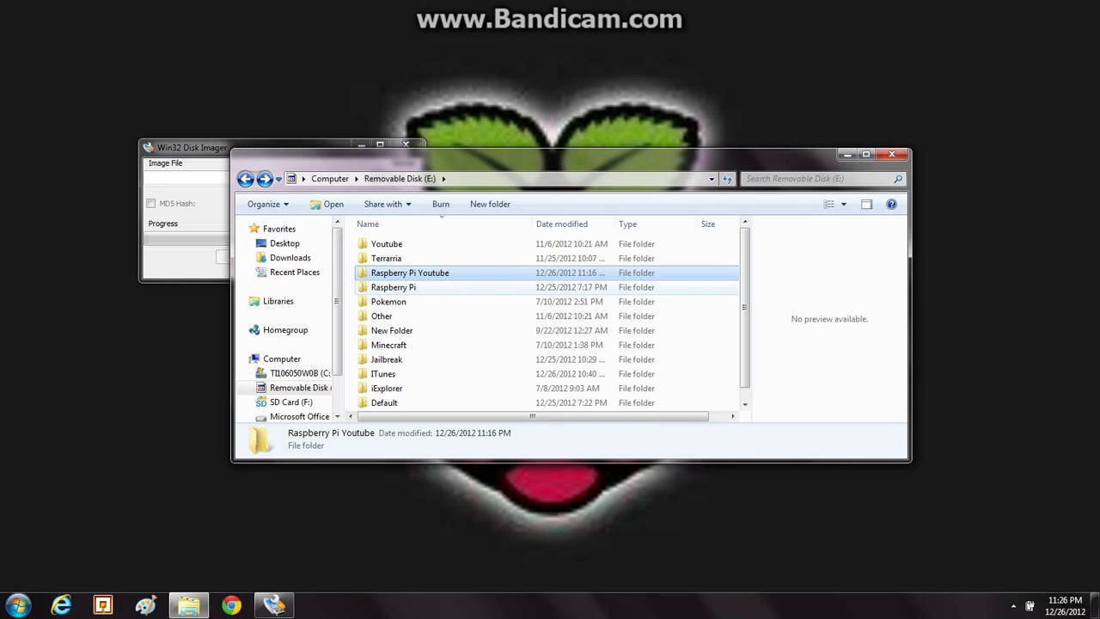
double_click(402, 287)
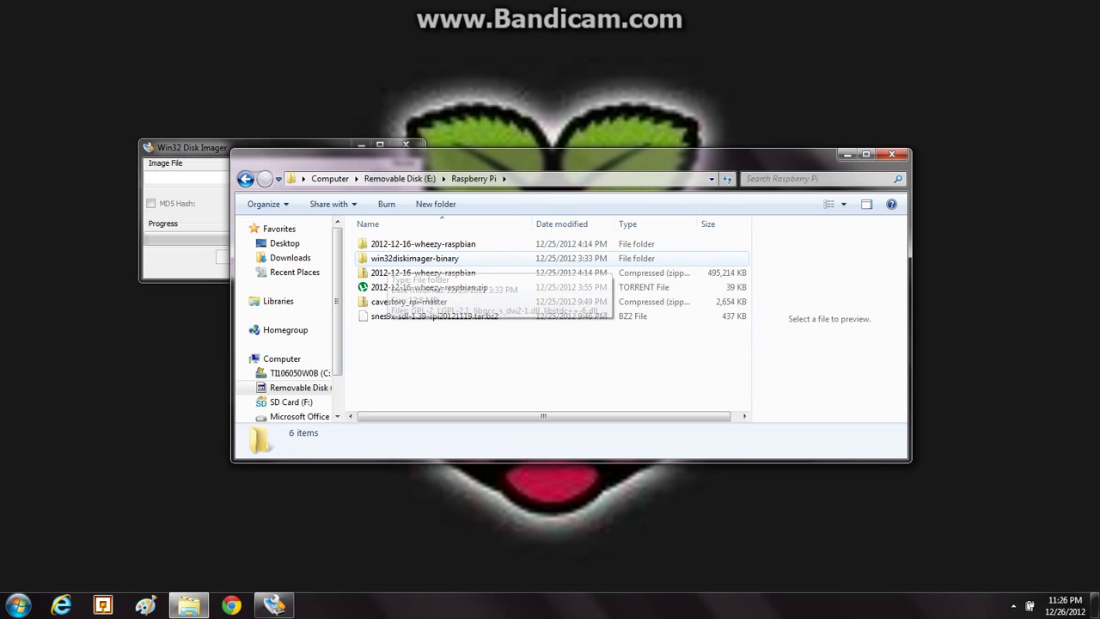
double_click(386, 244)
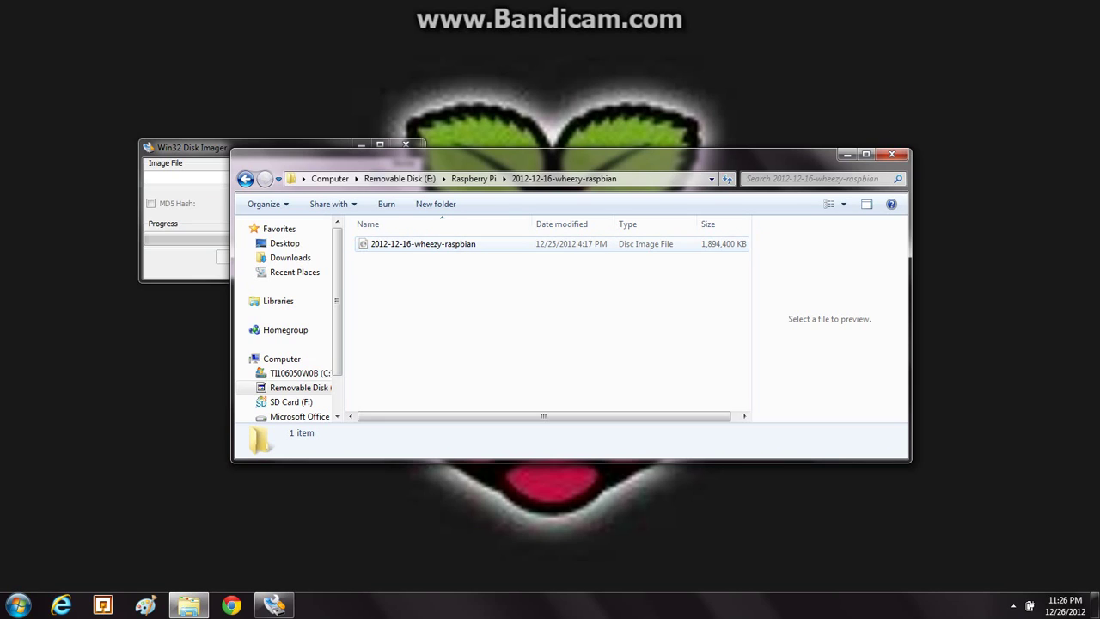
left_click(423, 243)
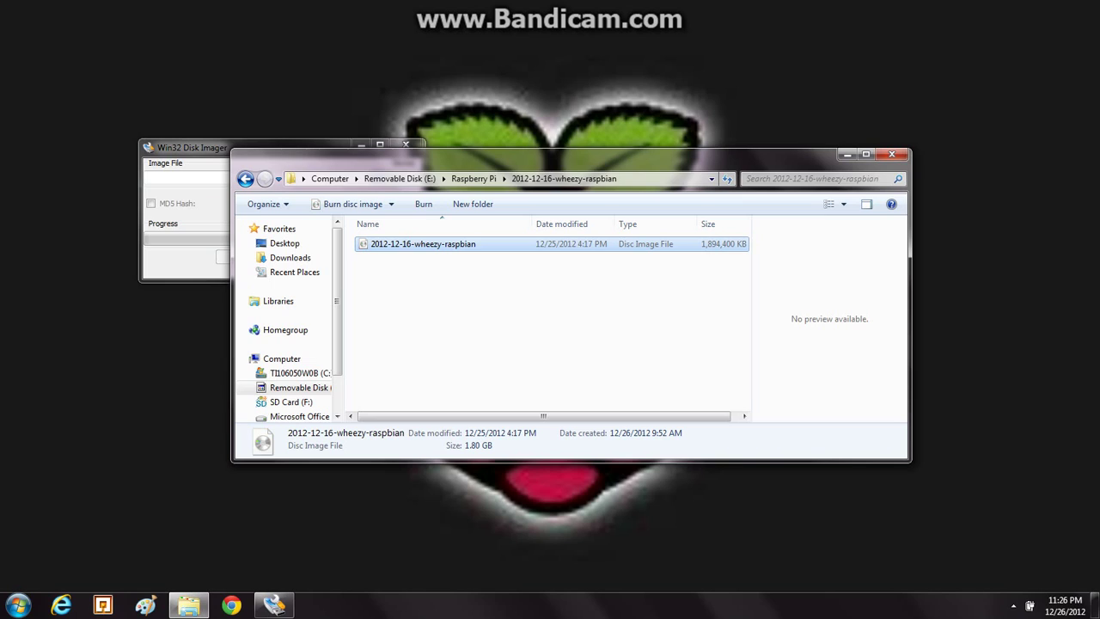
left_click(550, 327)
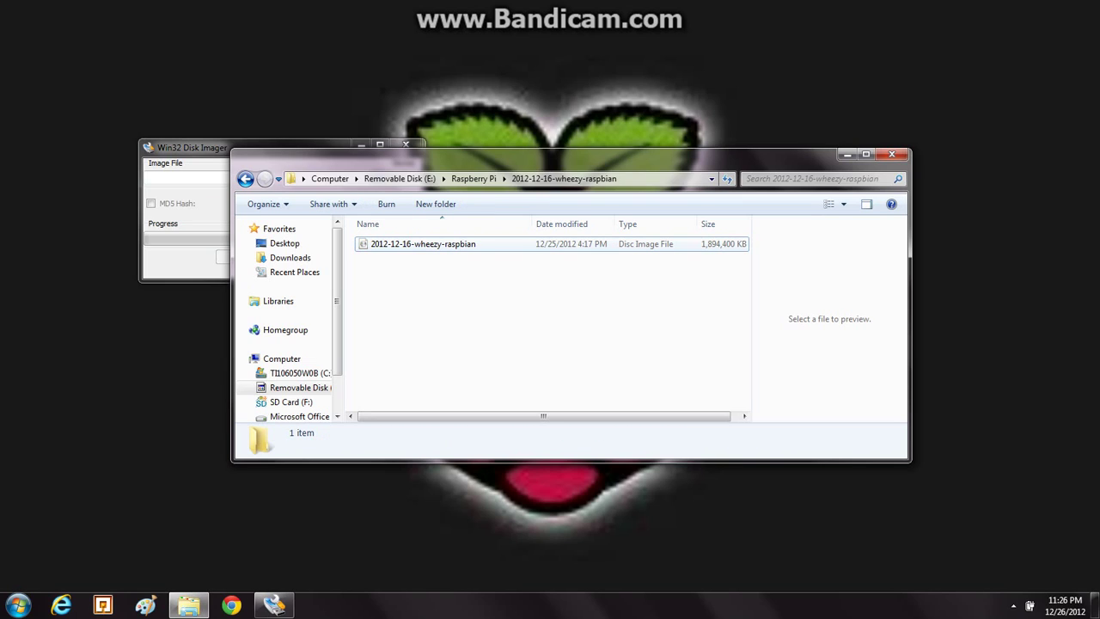
left_click(422, 243)
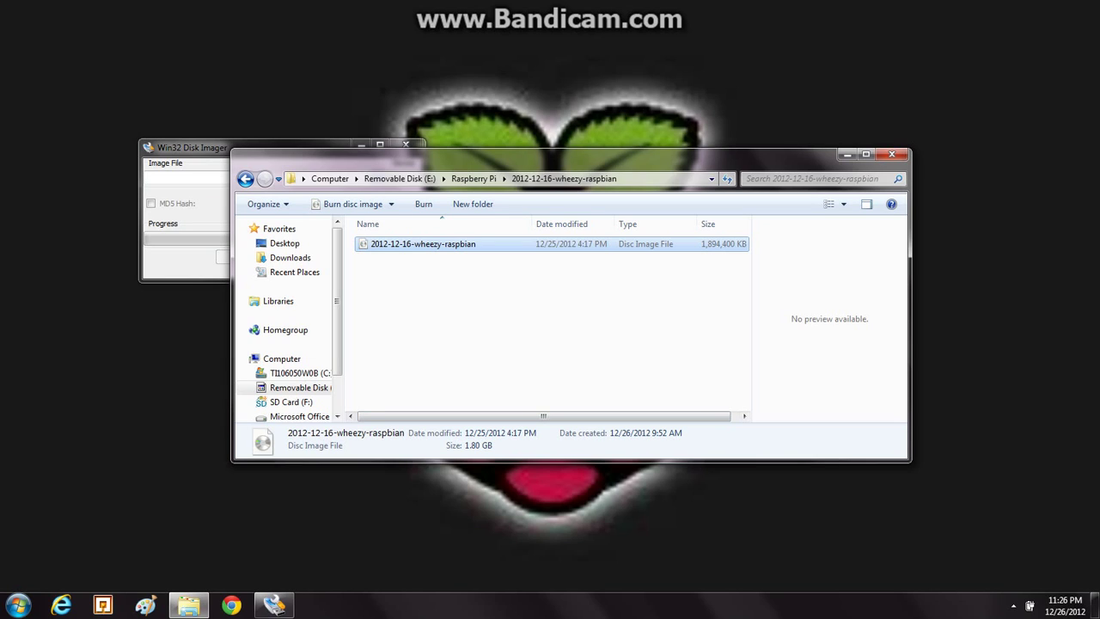
left_click(550, 327)
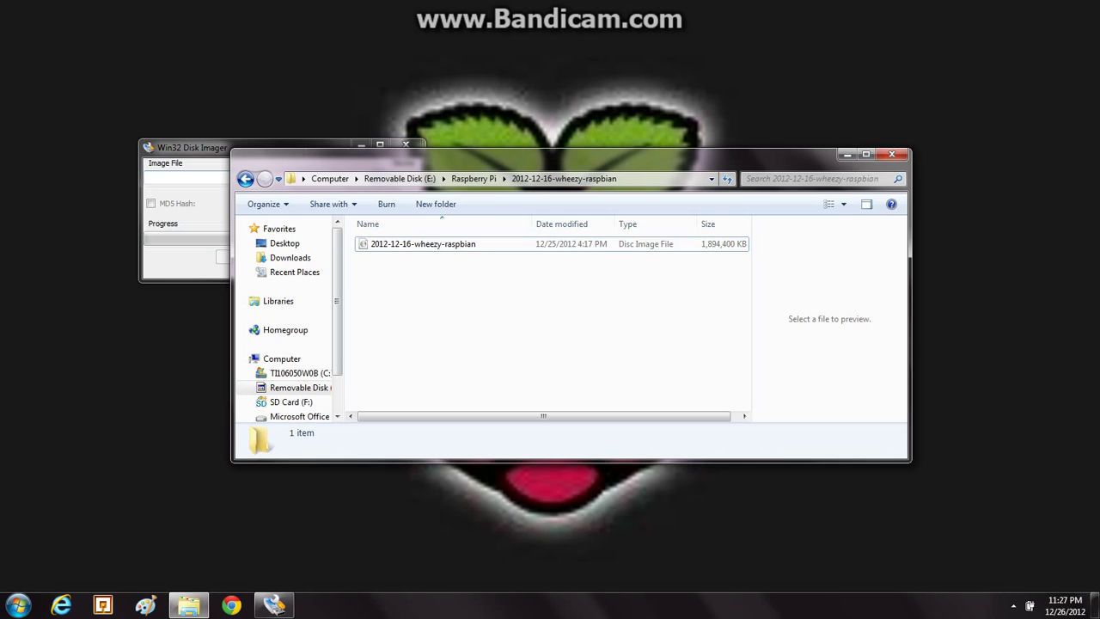
Load the 2012-12-16-wheezy-raspbian disc image from the Raspberry Pi folder on Removable Disk (E:) as Win32 Disk Imager's image file
left_click(185, 177)
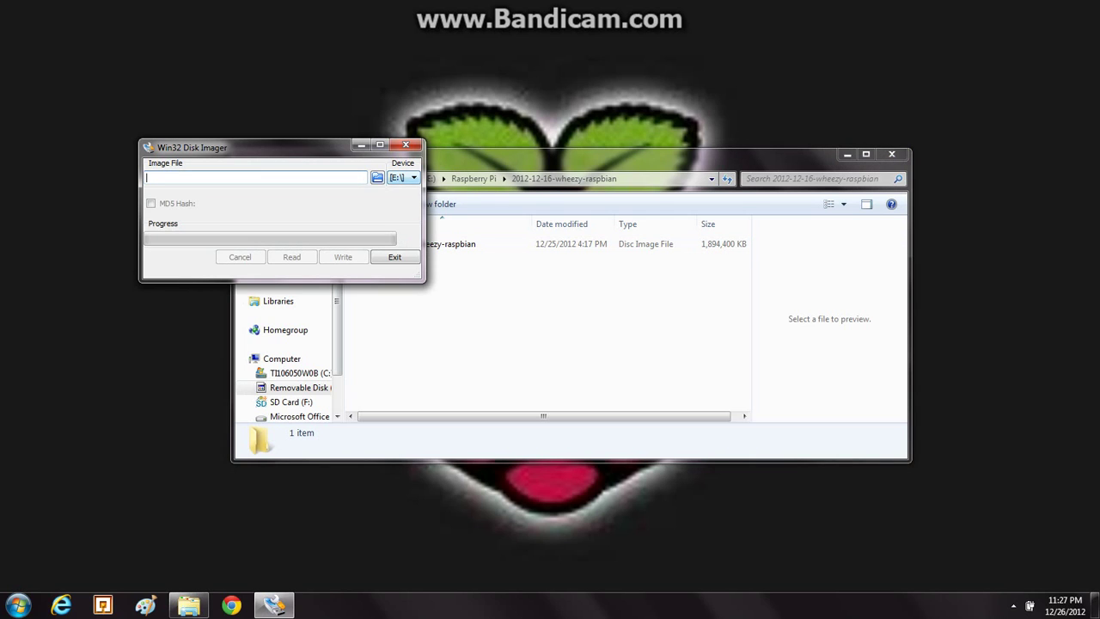
left_click(377, 177)
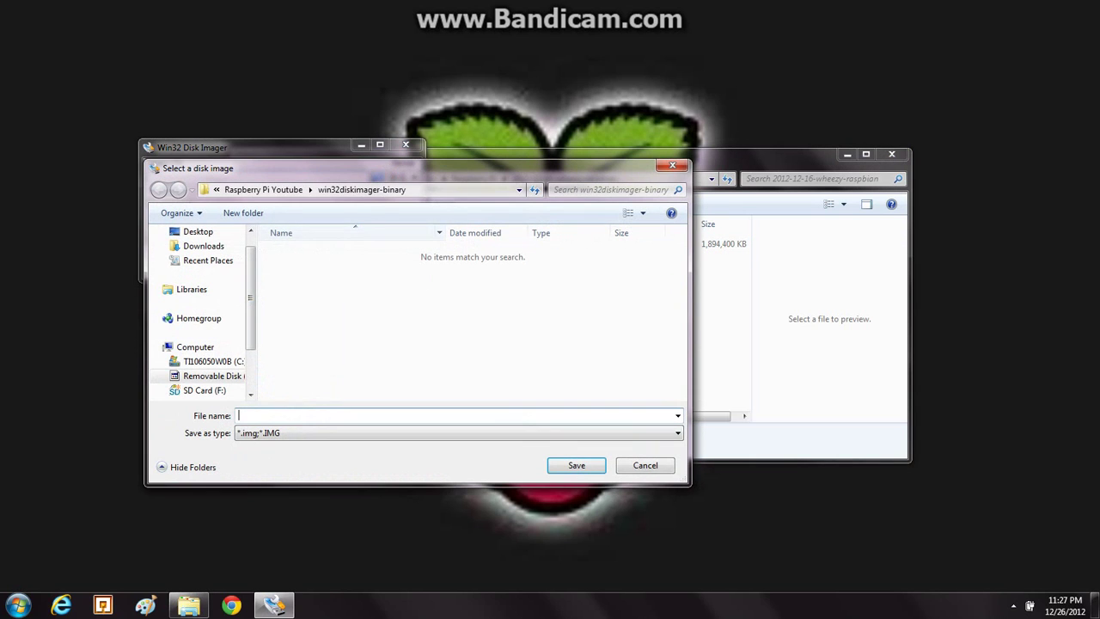
left_click(213, 375)
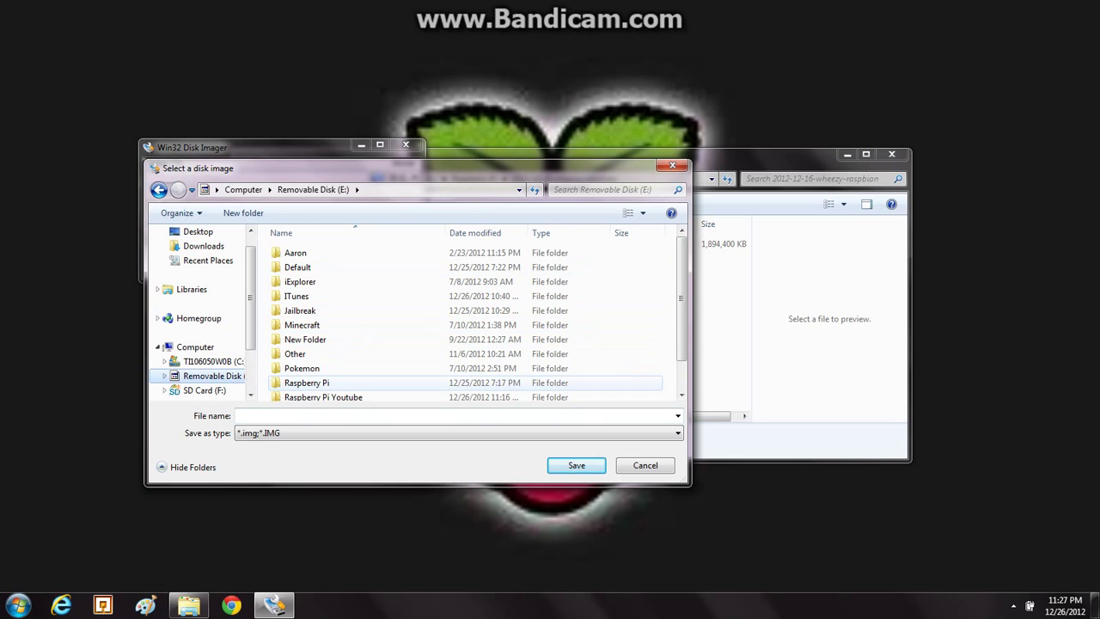
double_click(307, 382)
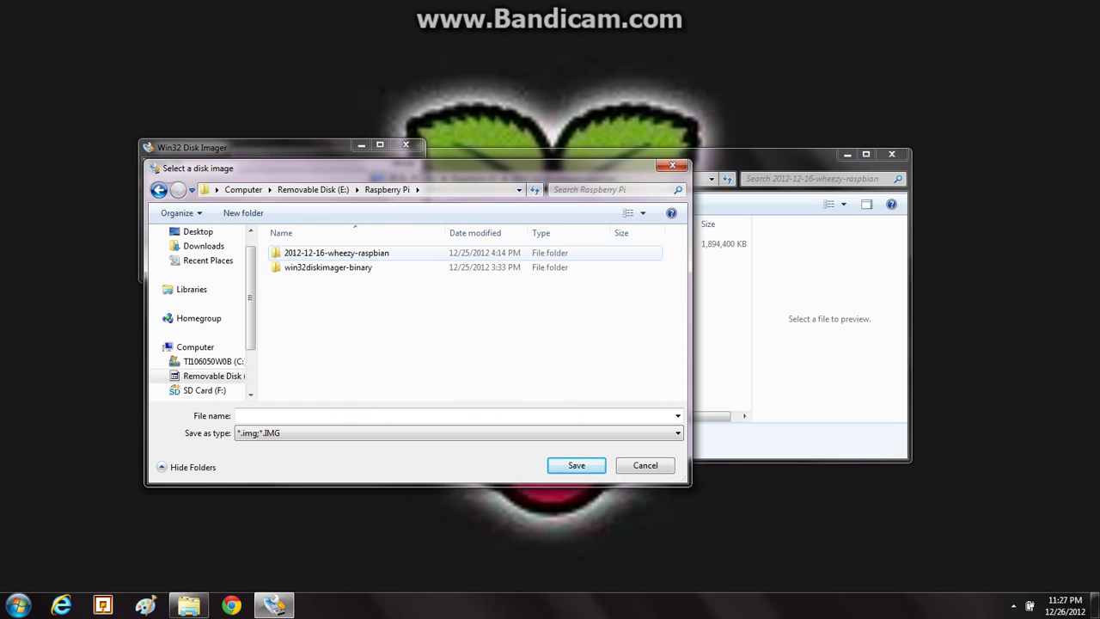
double_click(309, 253)
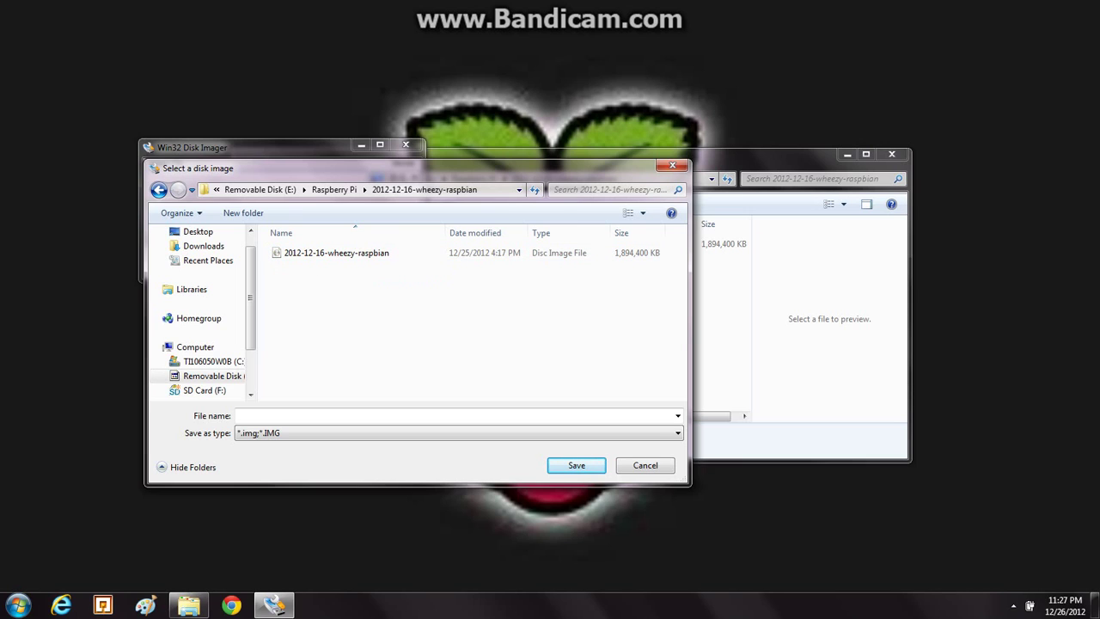
double_click(336, 253)
Check the available target devices and compare the contents of SD Card (F:) and Removable Disk (E:) to identify the card's drive letter
left_click(402, 177)
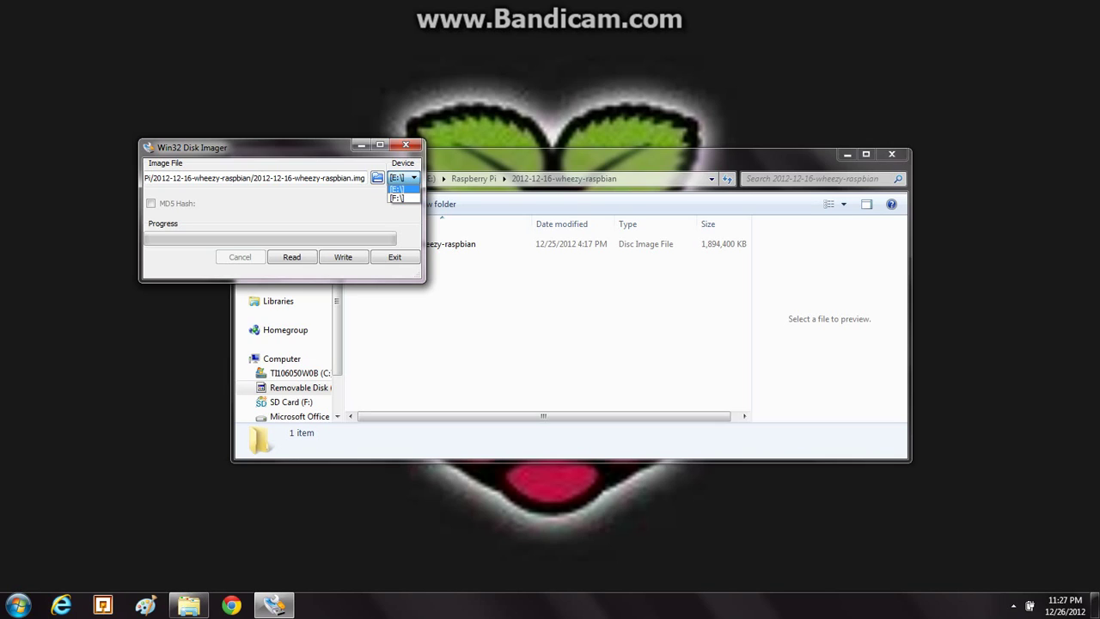
key("Escape")
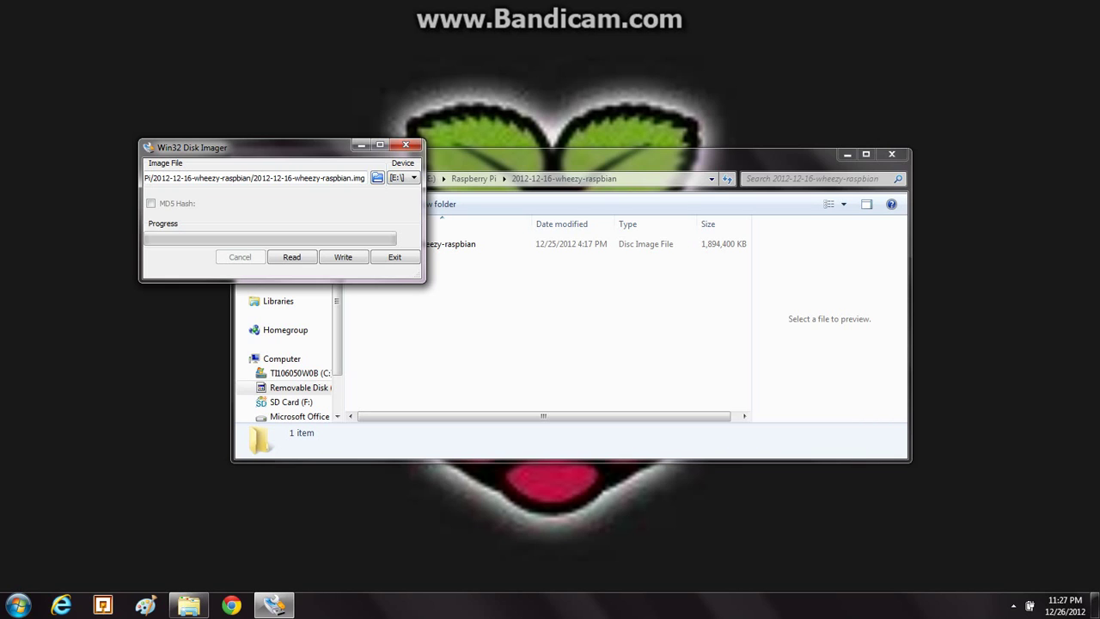
left_click(17, 605)
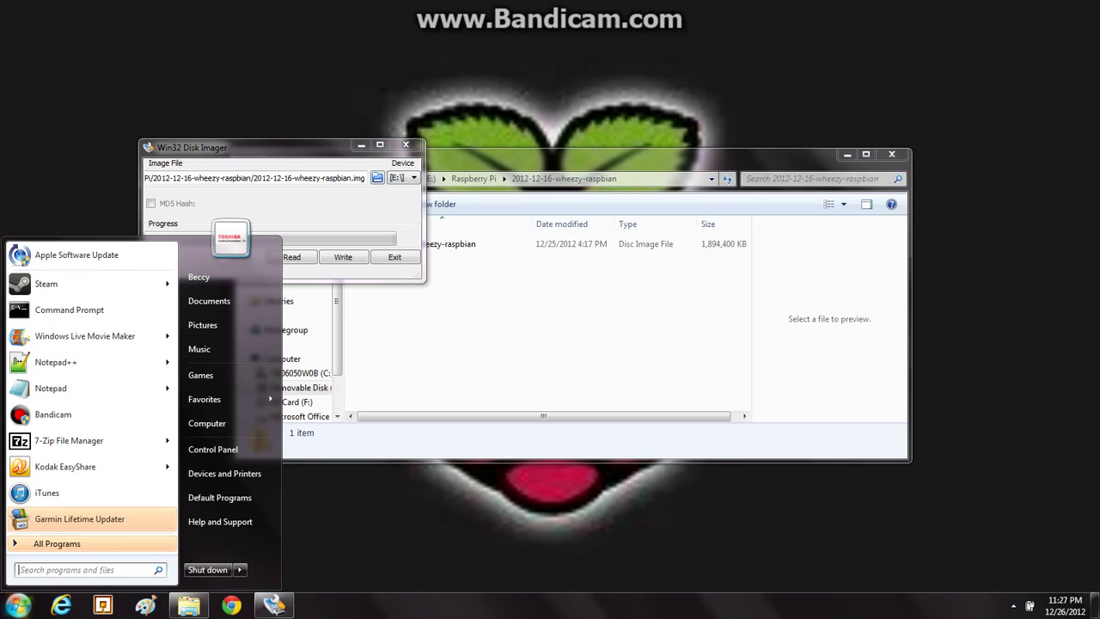
left_click(207, 422)
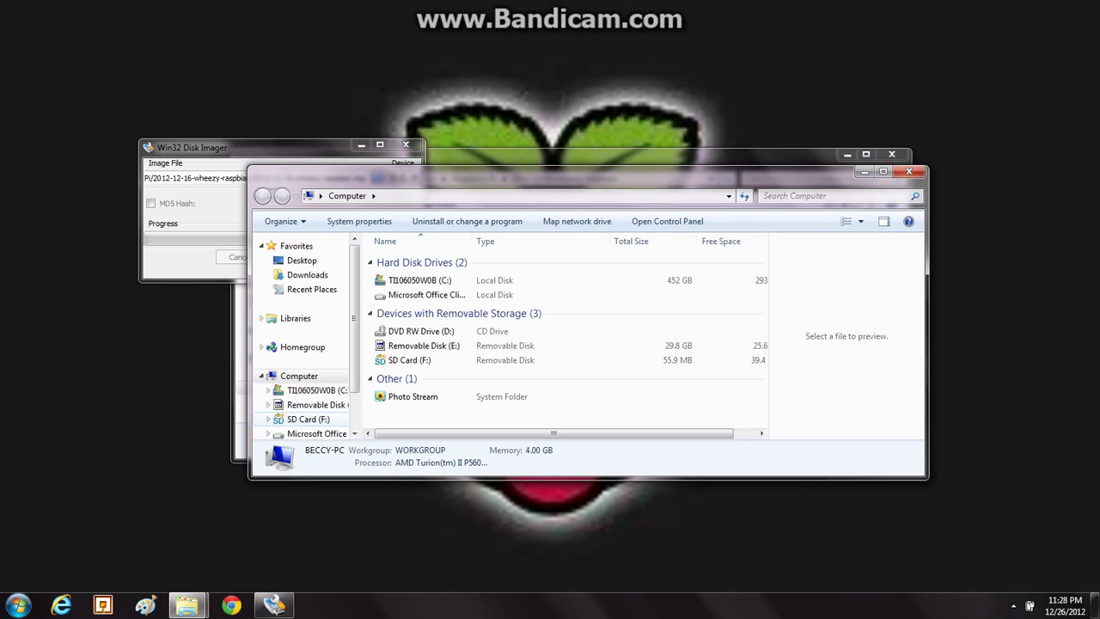
left_click(308, 418)
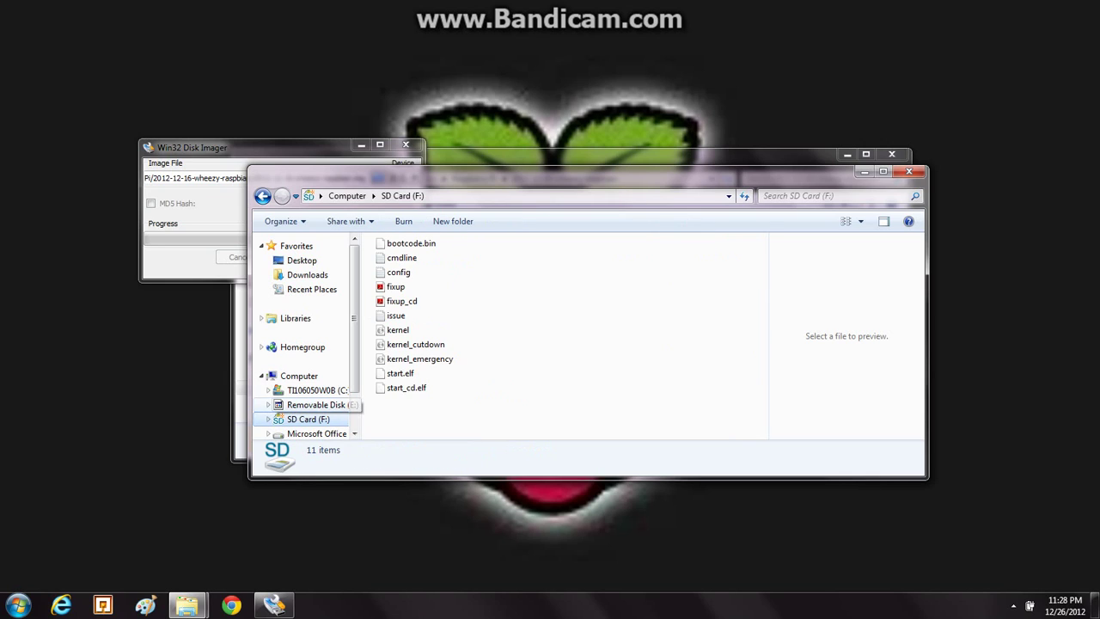
left_click(308, 403)
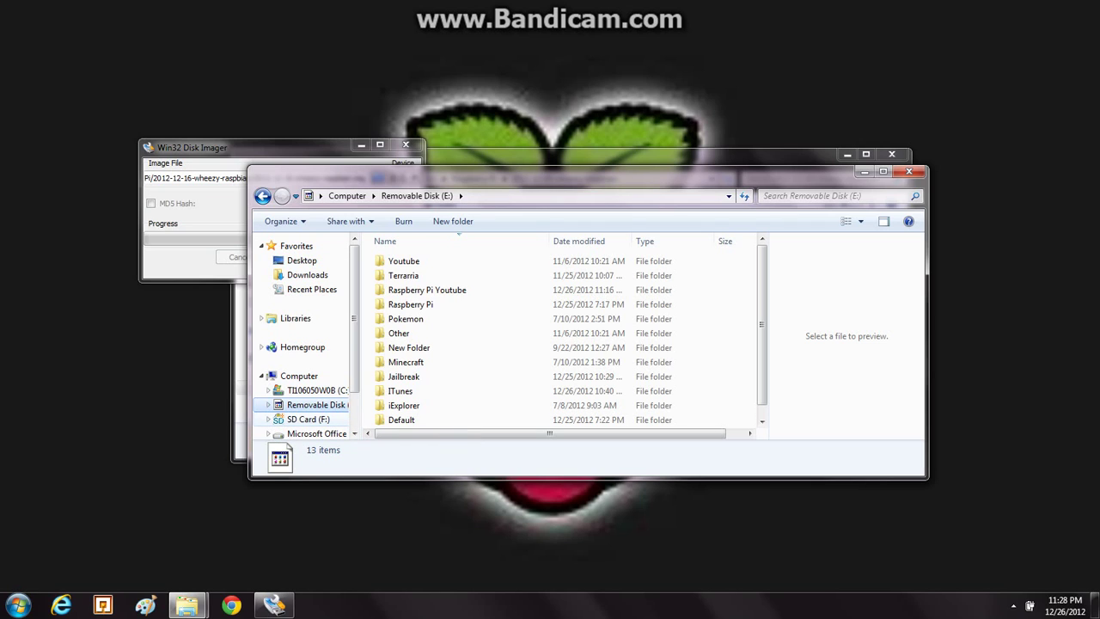
left_click(308, 419)
left_click(311, 403)
left_click(308, 419)
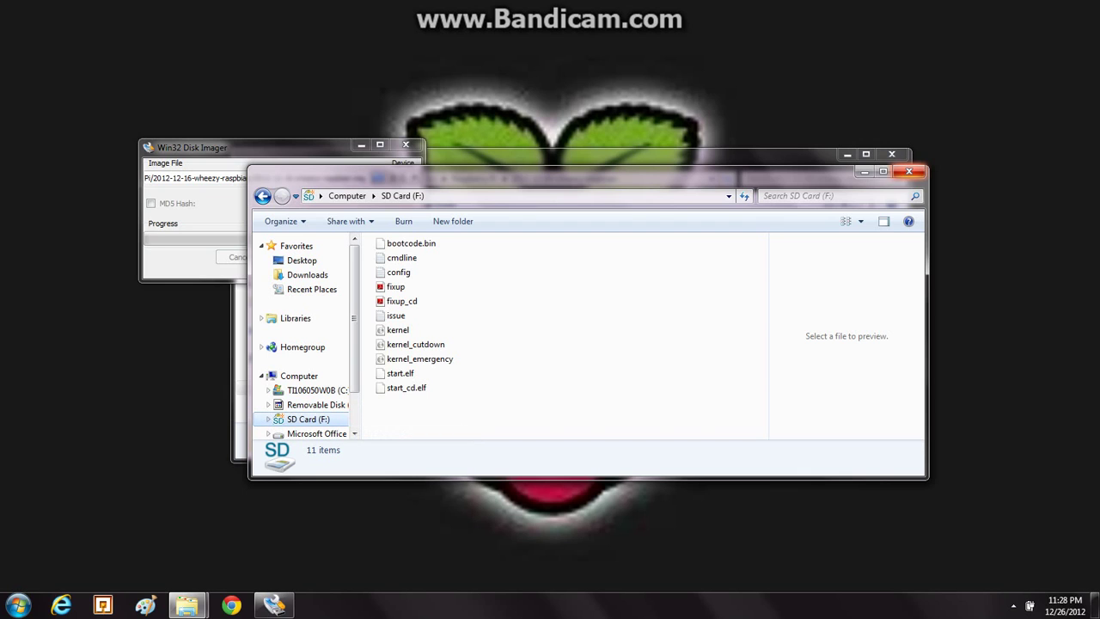
Close the SD Card (F:) window and set Win32 Disk Imager's target device to [F:\]
left_click(908, 171)
left_click(403, 176)
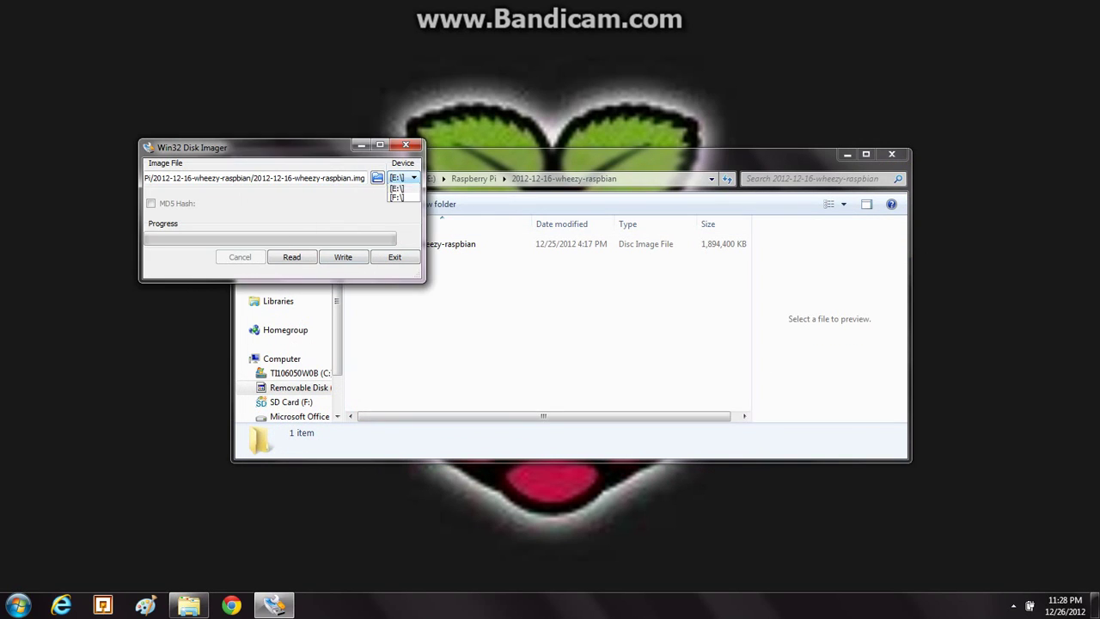
left_click(398, 199)
left_click(1013, 605)
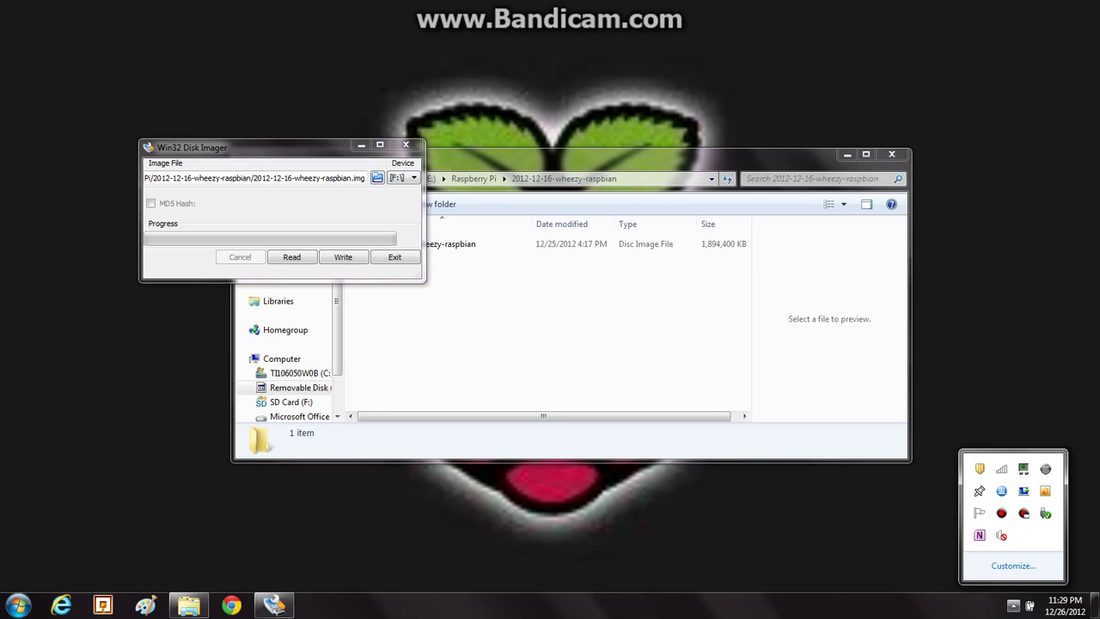
left_click(1023, 512)
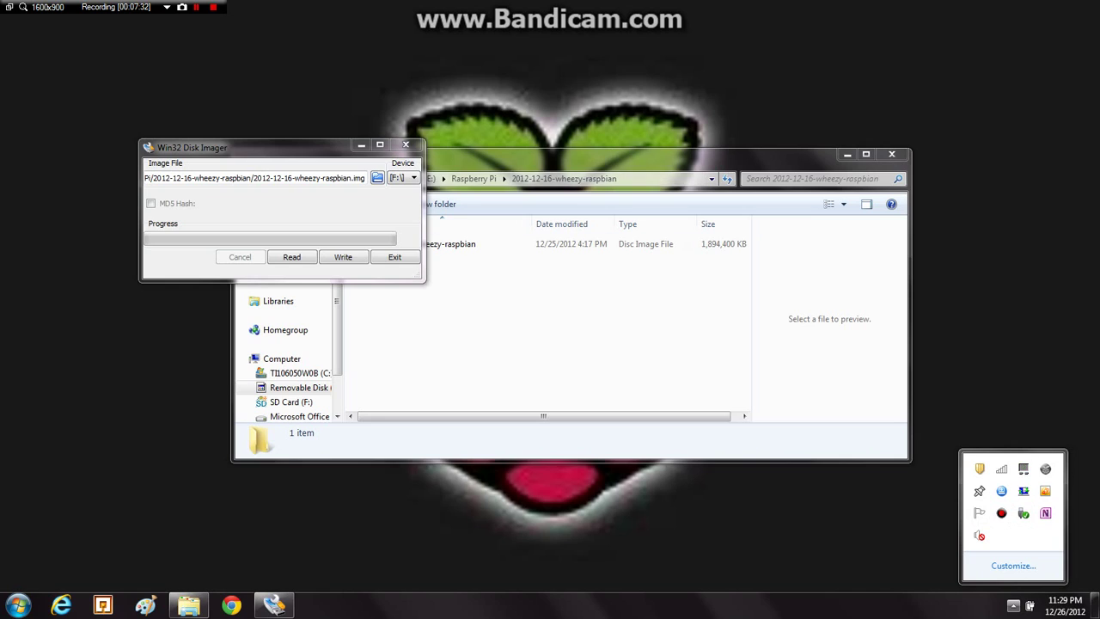
left_click(550, 318)
key("alt+Tab")
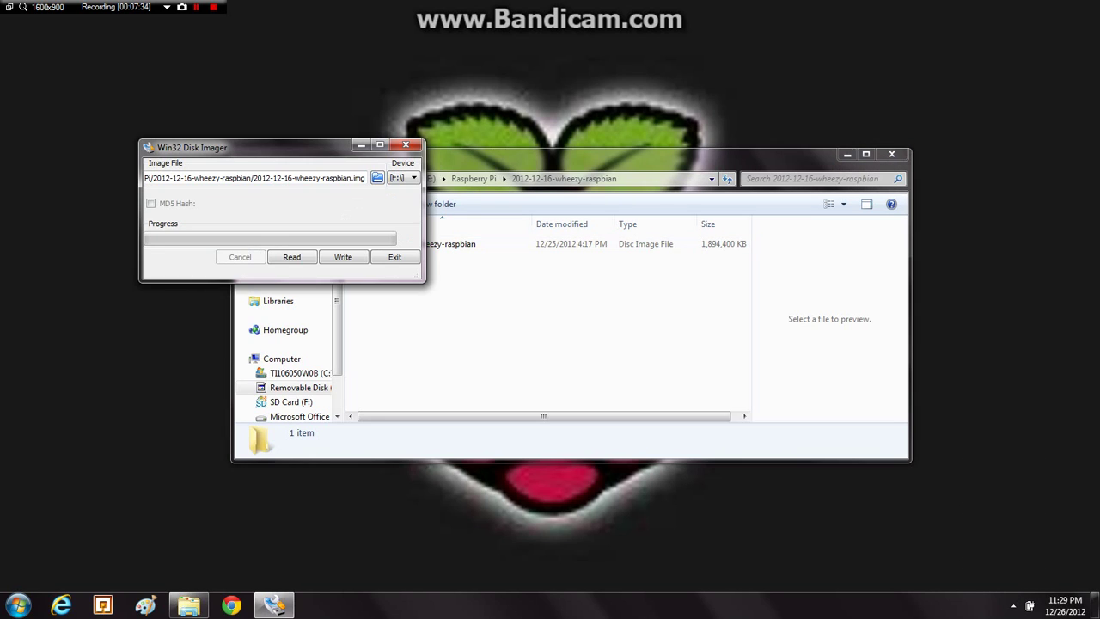